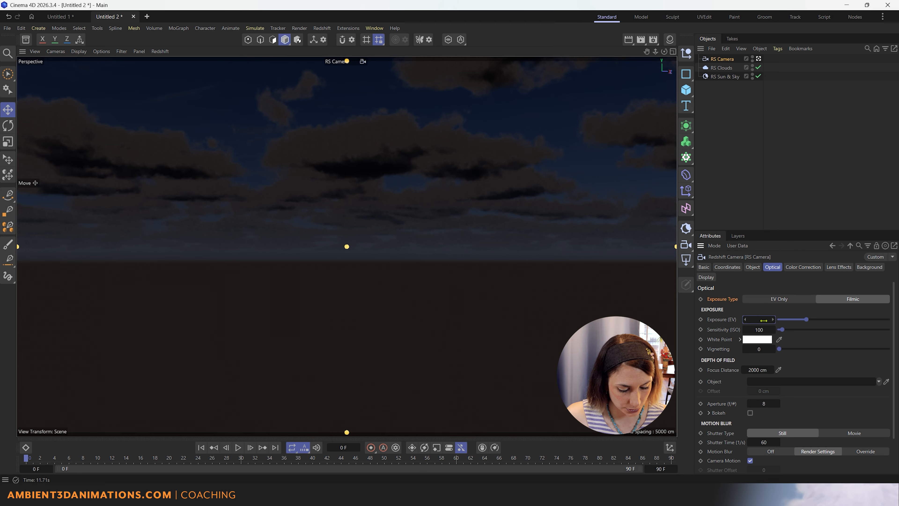
Set the RS Camera exposure to -2 and aperture to f/8 after trying 15, then select RS Sun & Sky.
drag(760, 320, 763, 319)
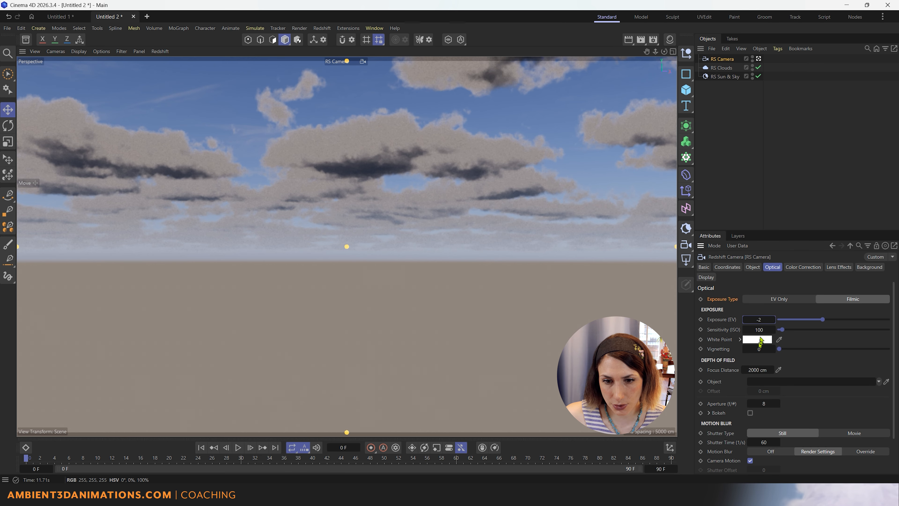
click(766, 403)
text(15)
key(Return)
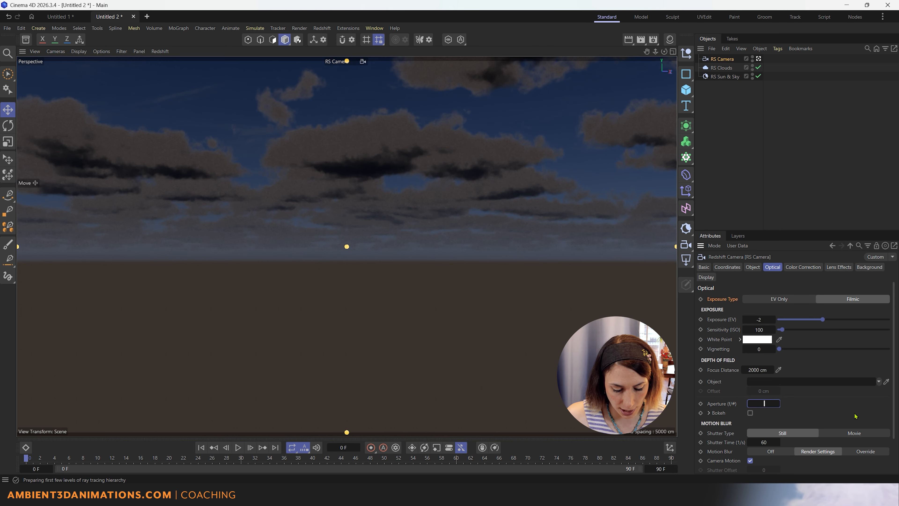
text(8)
key(Return)
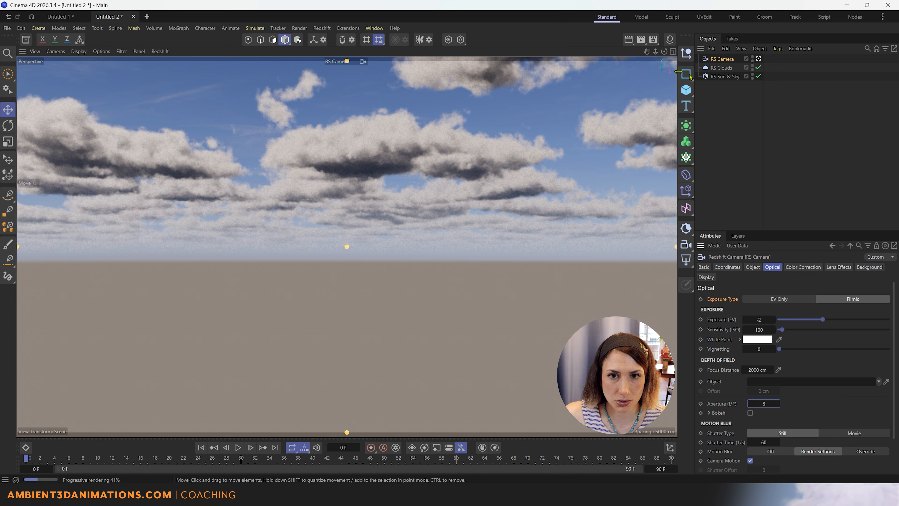
click(720, 77)
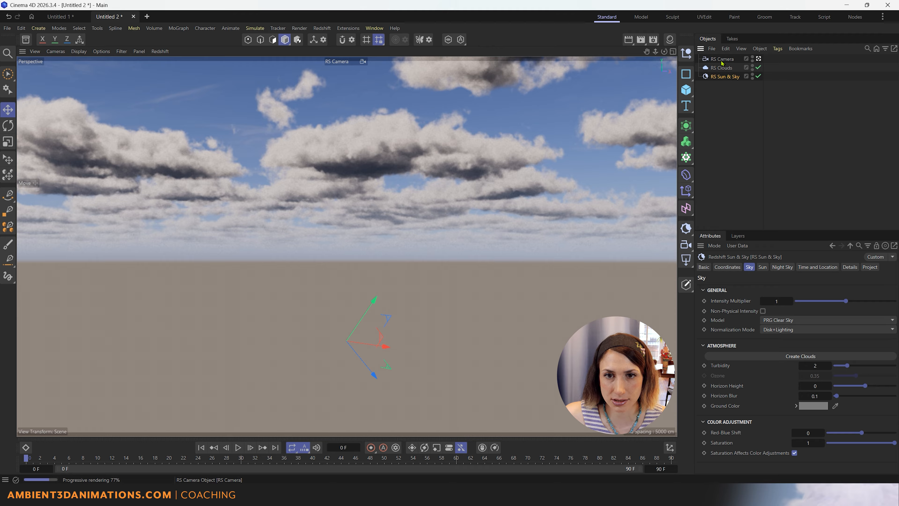
Reselect RS Sun & Sky and tilt the view up toward the clouds.
click(722, 69)
click(724, 77)
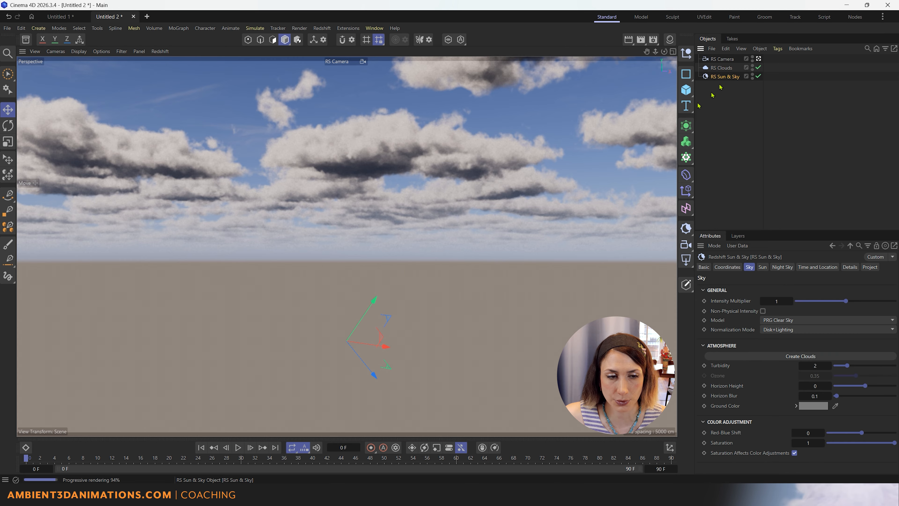
alt+drag(376, 231, 373, 205)
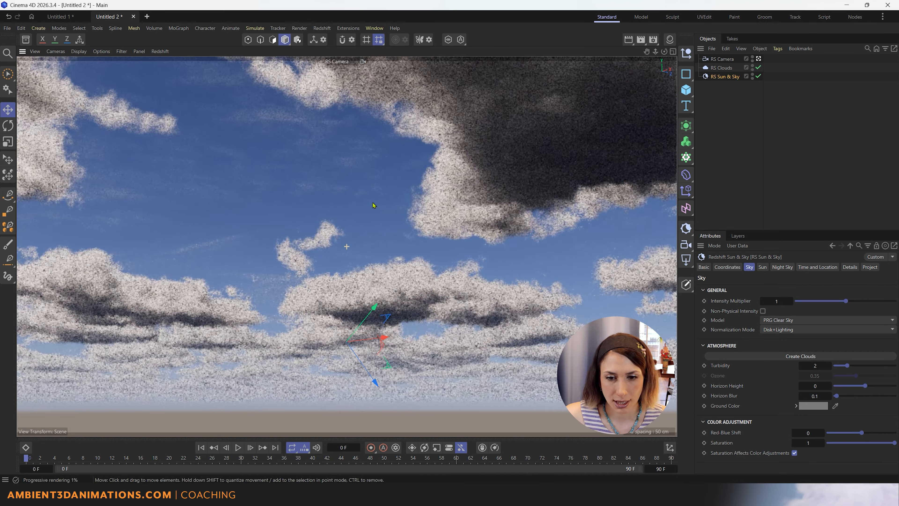
Test Horizon Height, reset it to 0, and raise Horizon Blur to 1.269.
drag(865, 386, 860, 389)
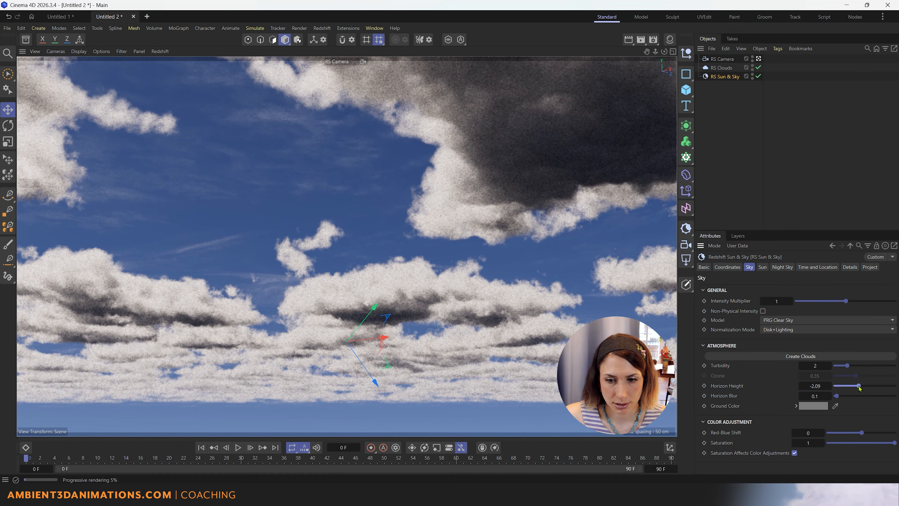
click(814, 386)
text(0)
key(Return)
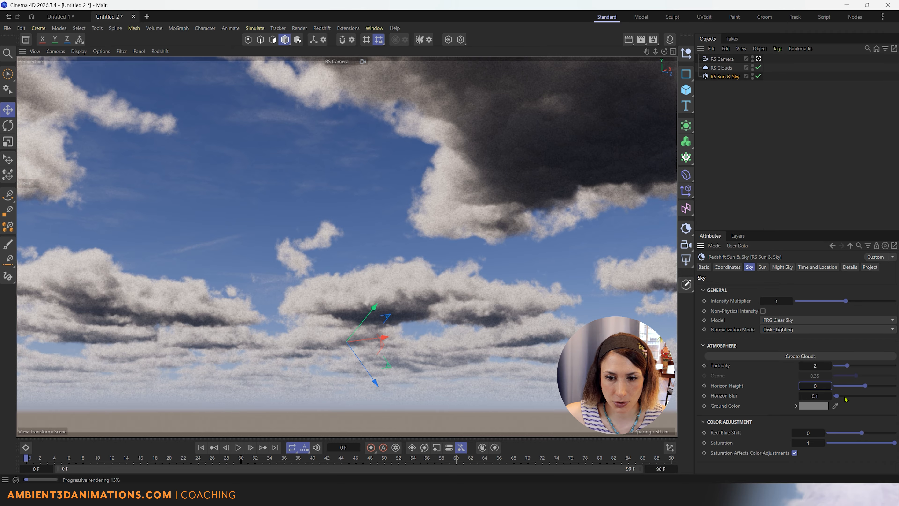
drag(836, 397, 852, 400)
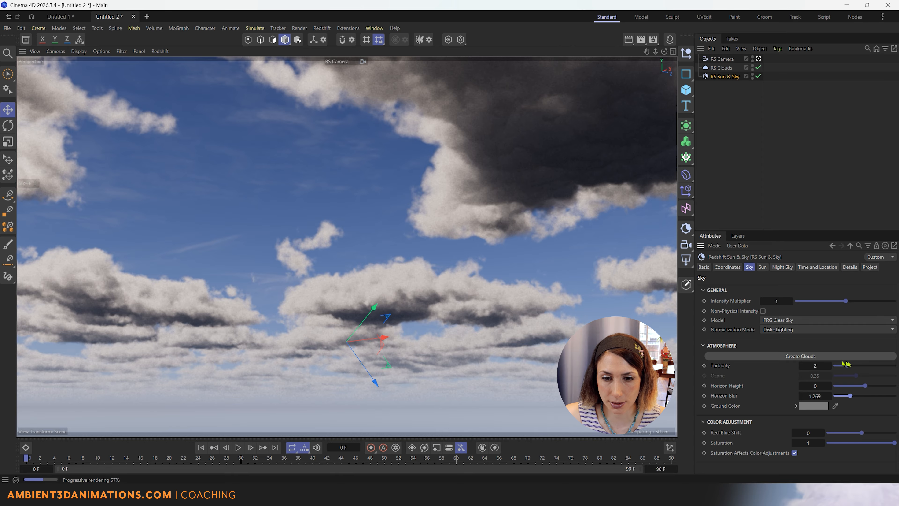
drag(849, 368, 894, 373)
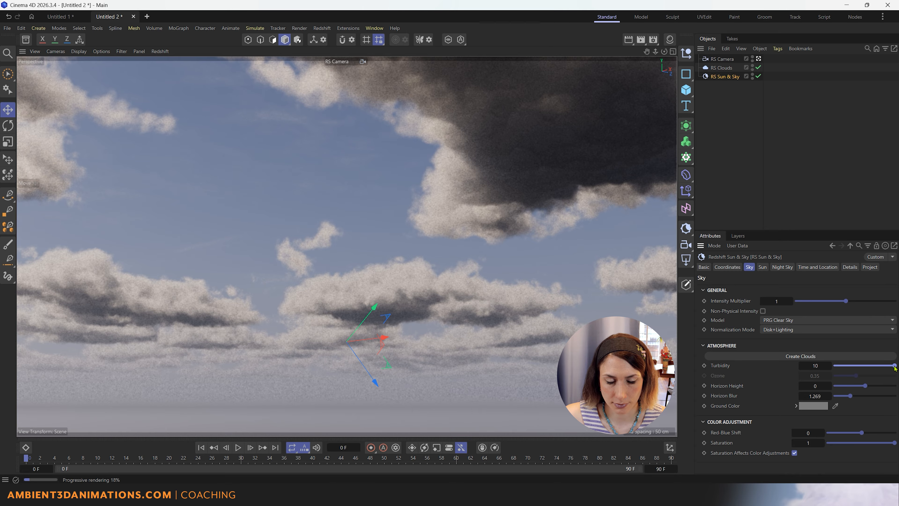
drag(894, 366, 835, 368)
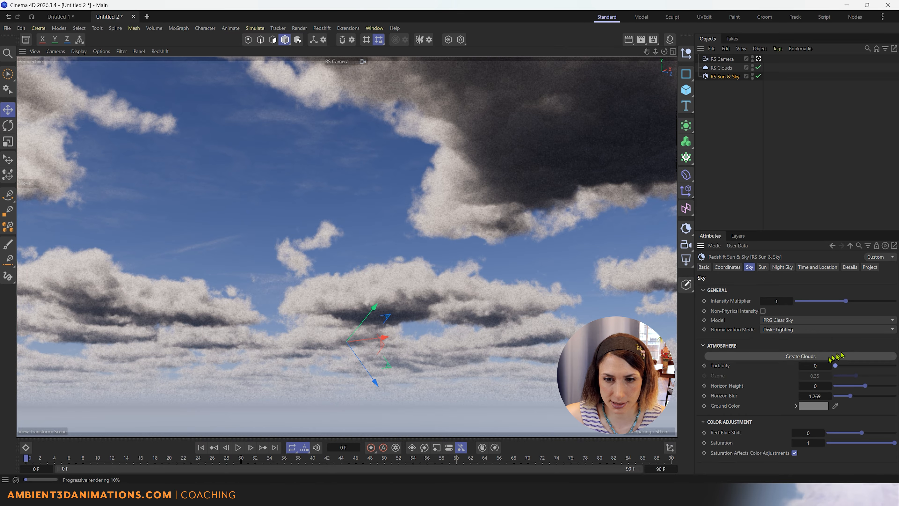
drag(835, 366, 877, 369)
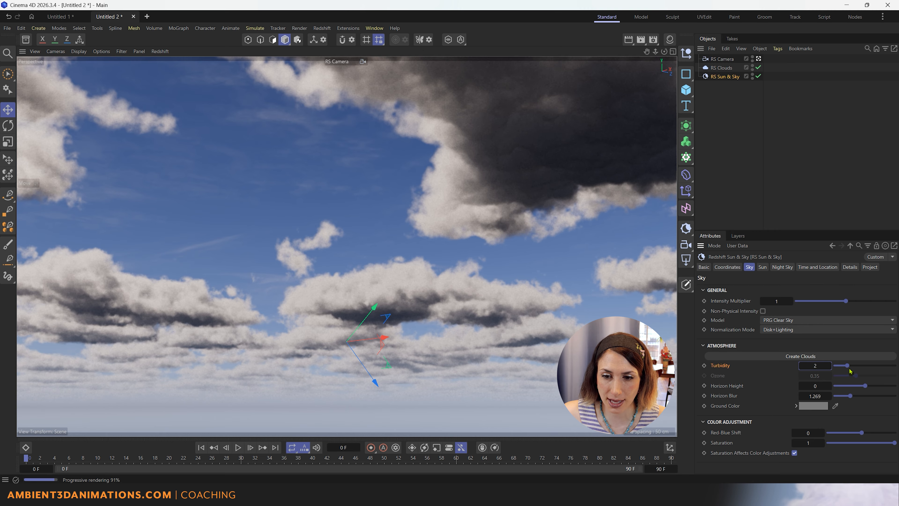
drag(850, 371, 898, 371)
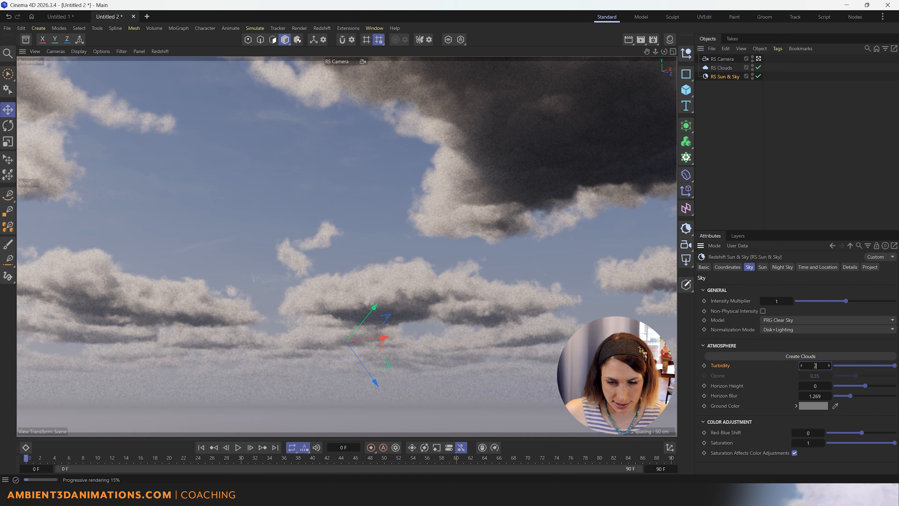
key(Return)
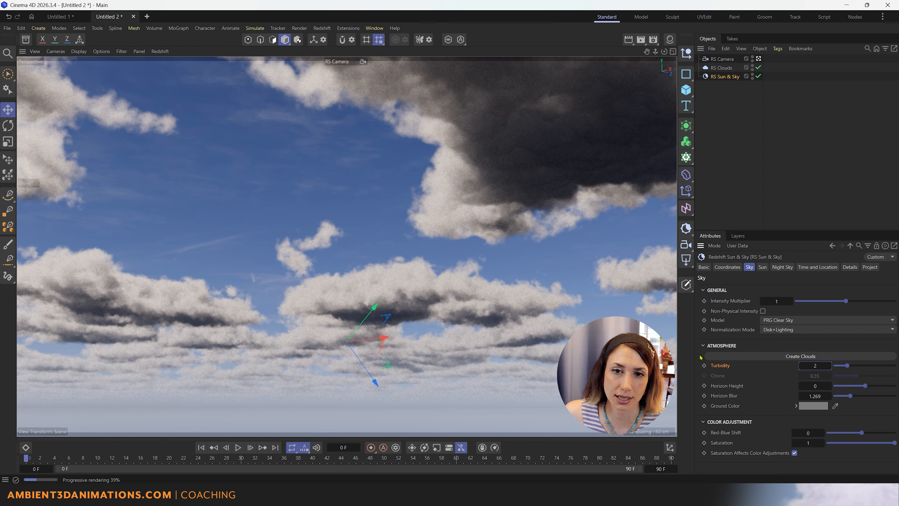
Select RS Clouds and review its Basic and Coordinates properties before returning to Low Altitude Clouds.
click(725, 70)
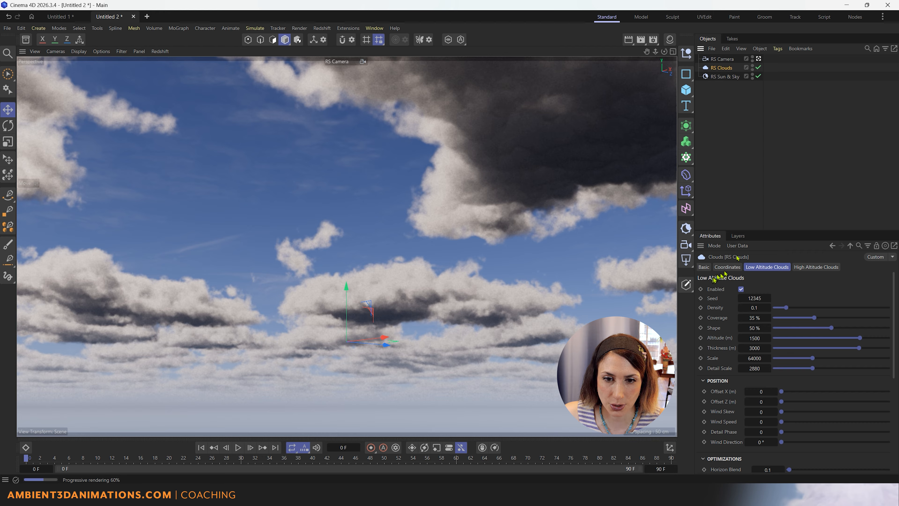
click(705, 267)
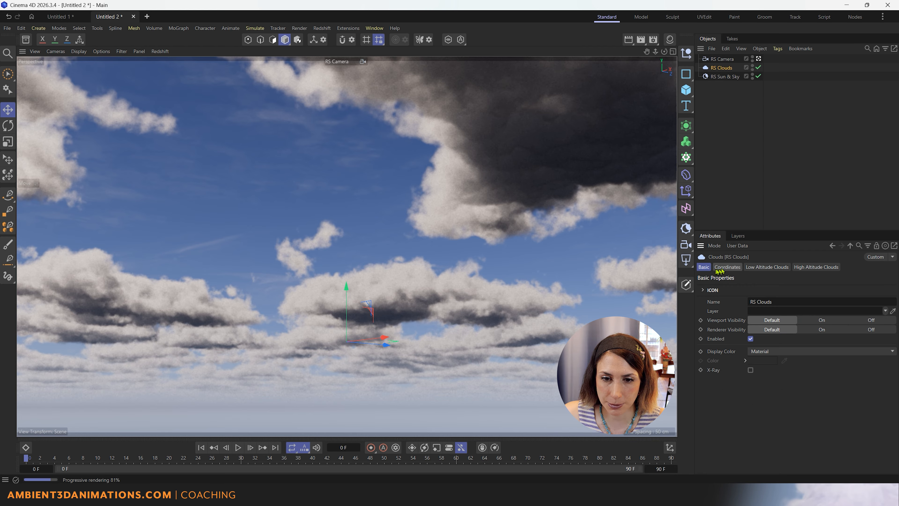
click(732, 268)
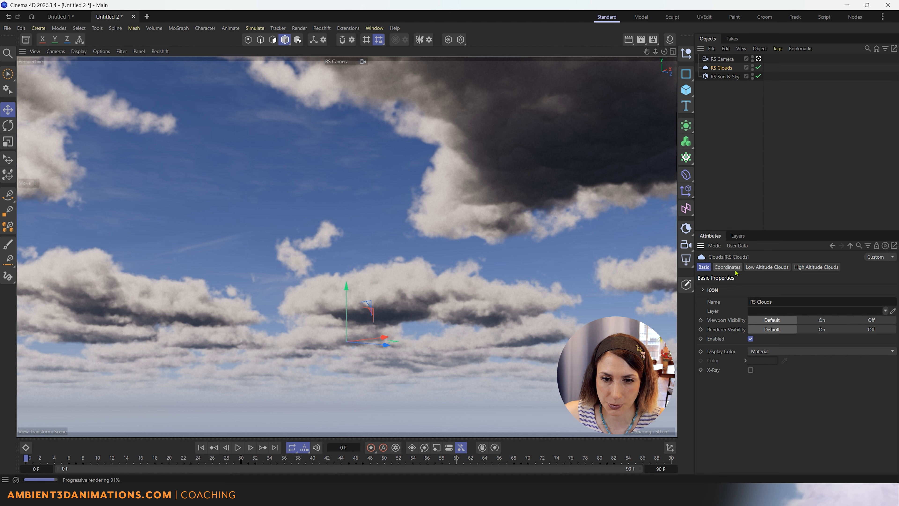
click(768, 271)
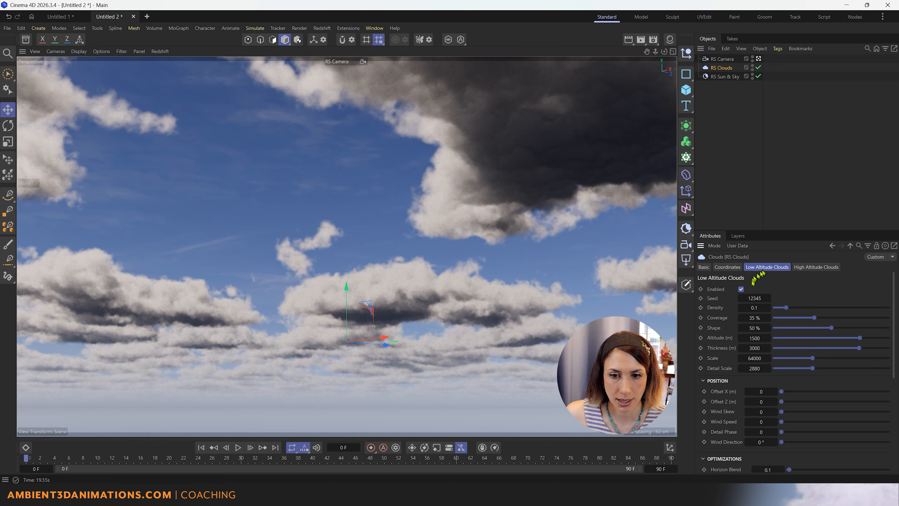
Compare the sky with low-altitude clouds on and off, leaving them disabled.
click(741, 290)
click(741, 290)
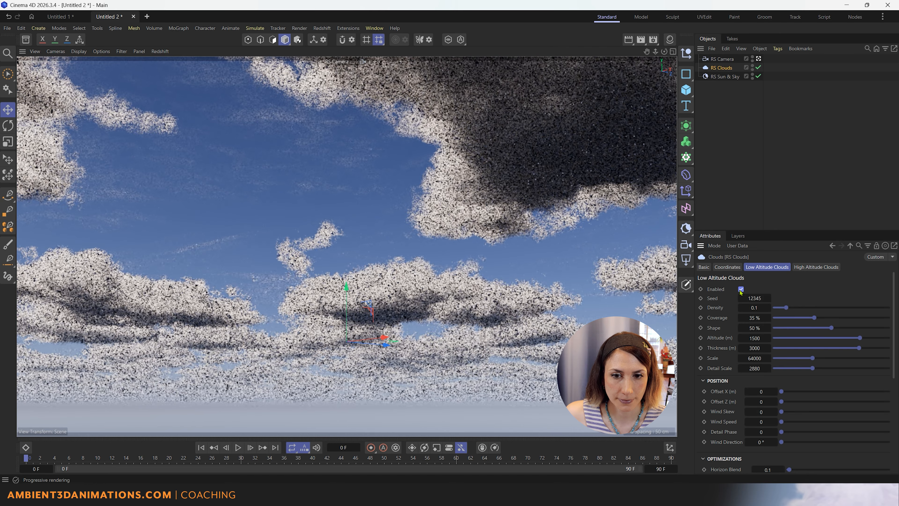
click(741, 289)
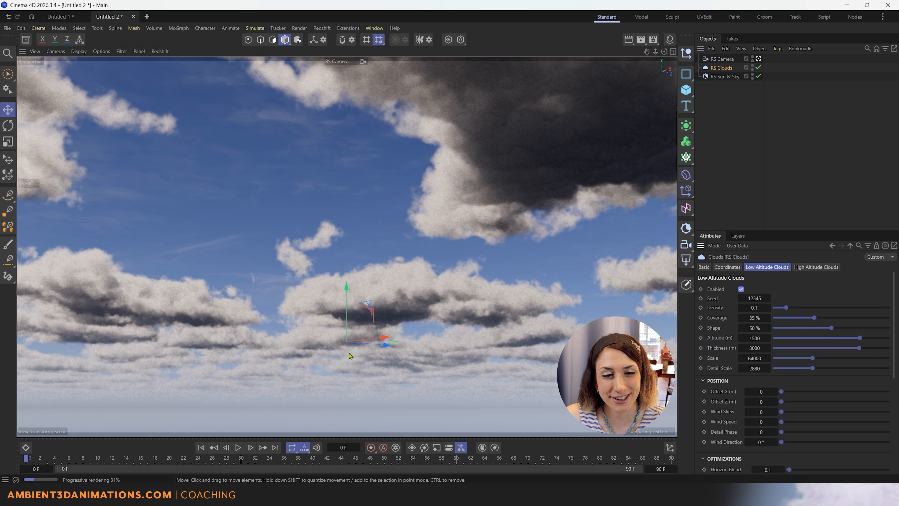
click(741, 289)
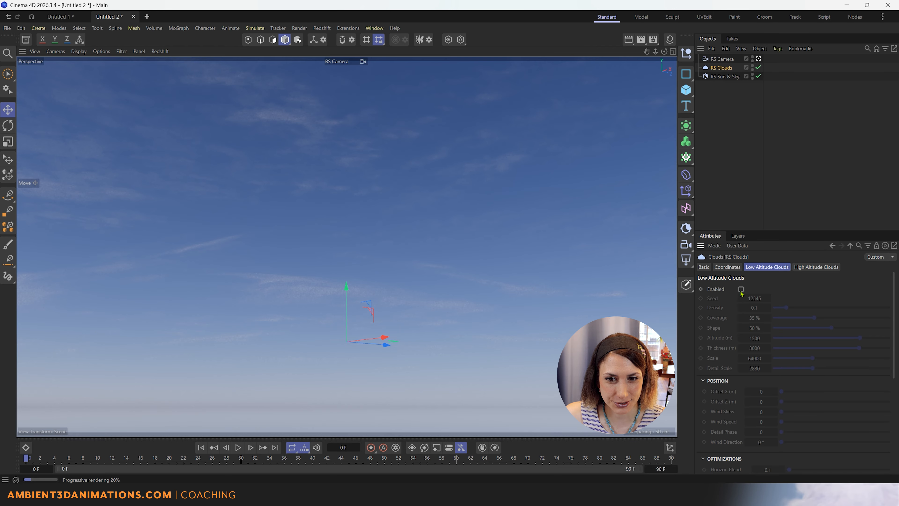
Recheck low clouds on/off, then push High Altitude Clouds density to maximum.
click(741, 289)
click(741, 289)
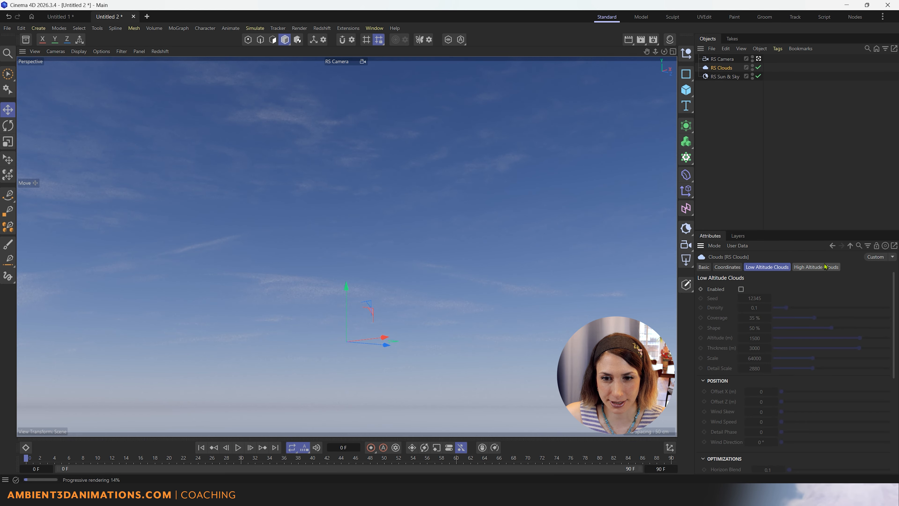
click(825, 267)
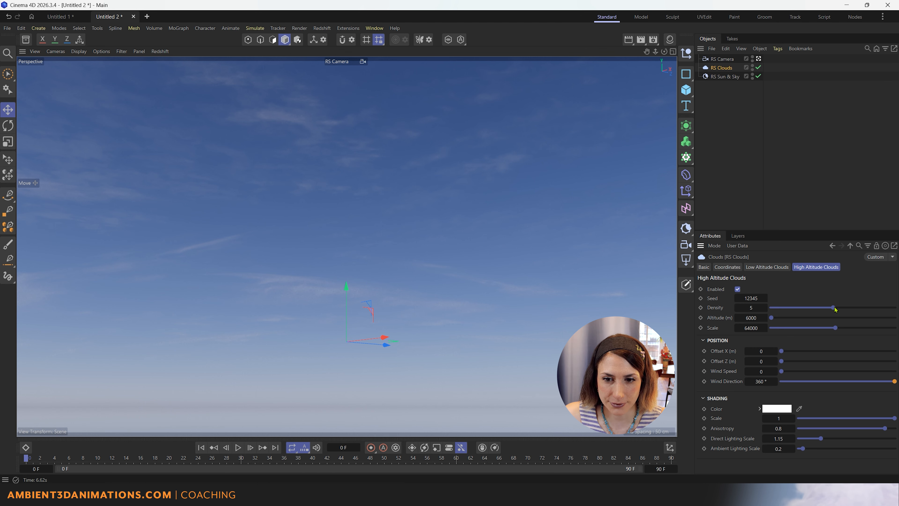
drag(835, 309, 894, 308)
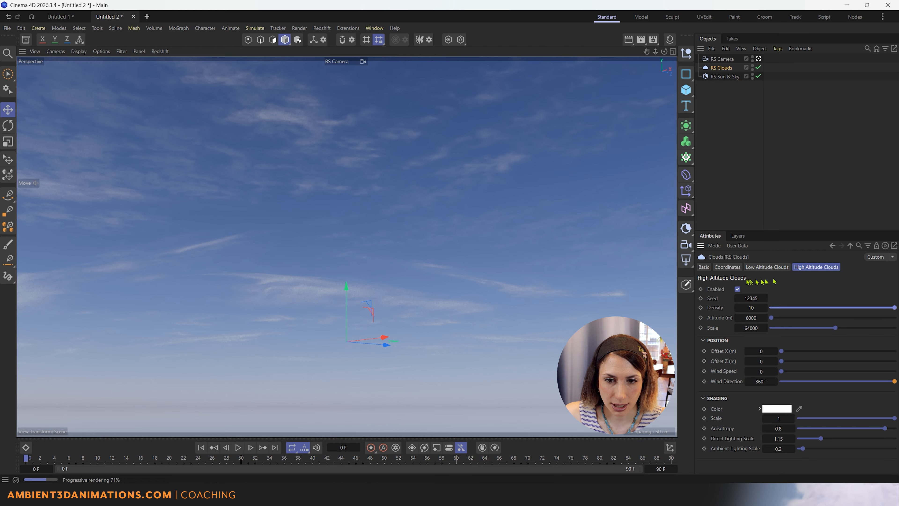
Compare high clouds on and off, leave them disabled, and return to Low Altitude Clouds.
click(738, 289)
click(739, 289)
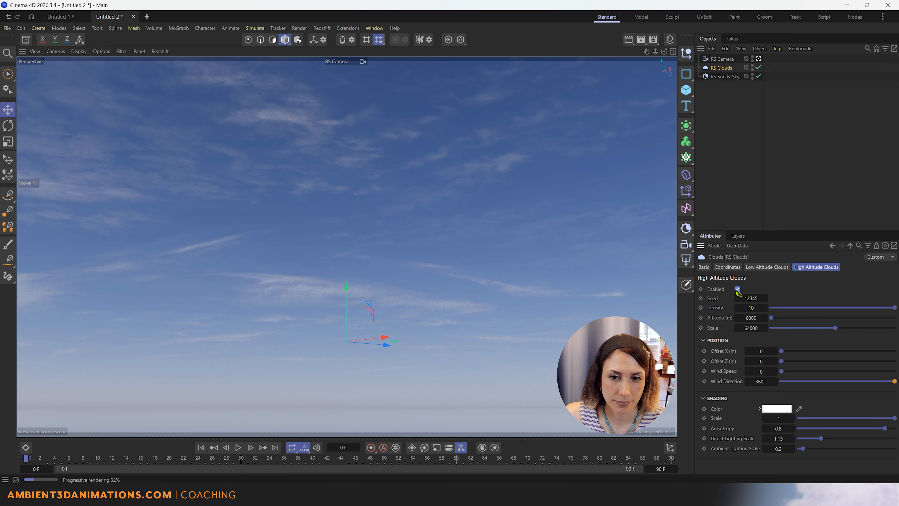
click(739, 289)
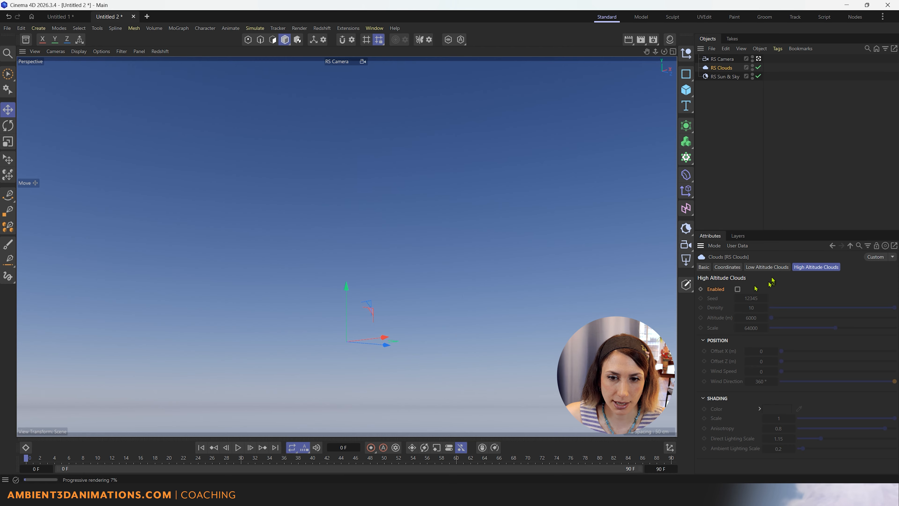
click(767, 266)
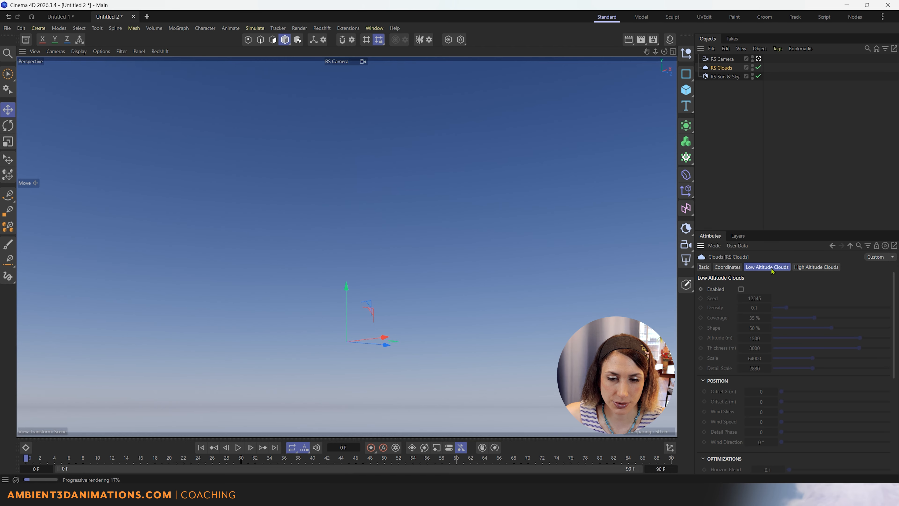
Enable Low Altitude Clouds, set Seed to 12754, and lower Density to 0.054.
click(741, 289)
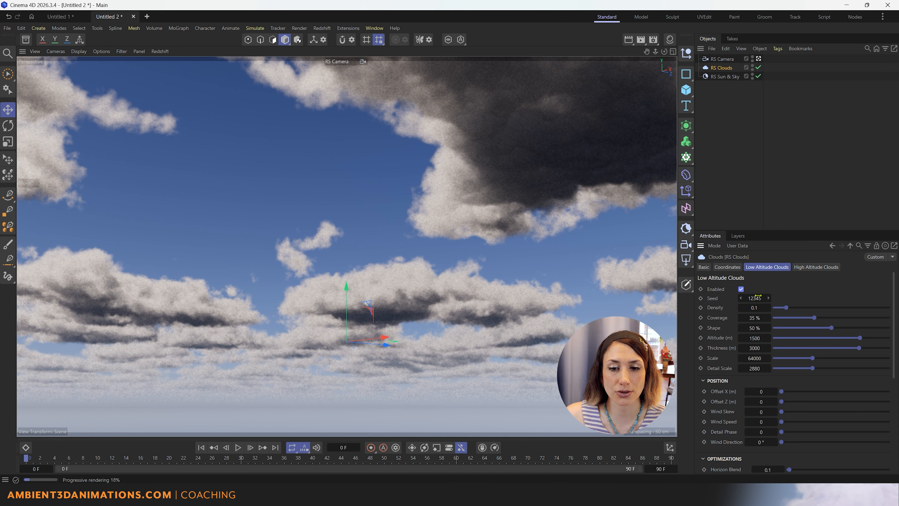
drag(758, 295, 897, 295)
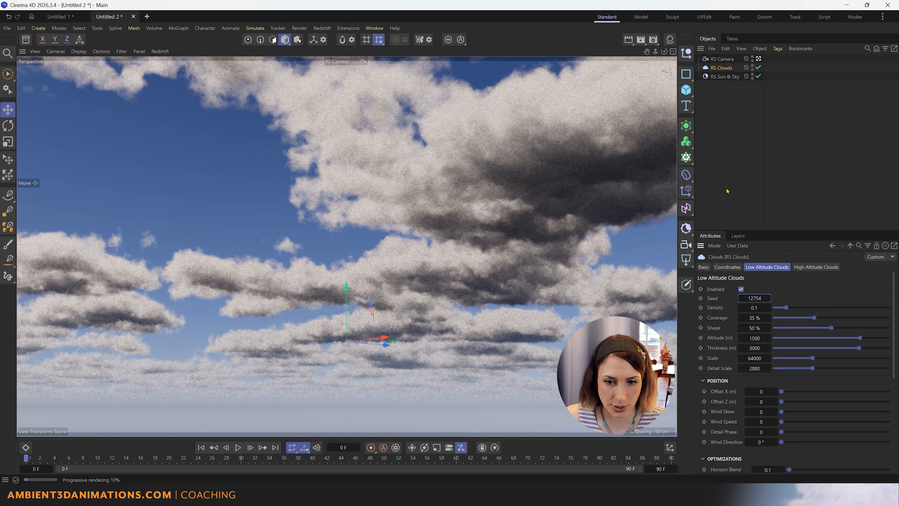
drag(786, 308, 893, 315)
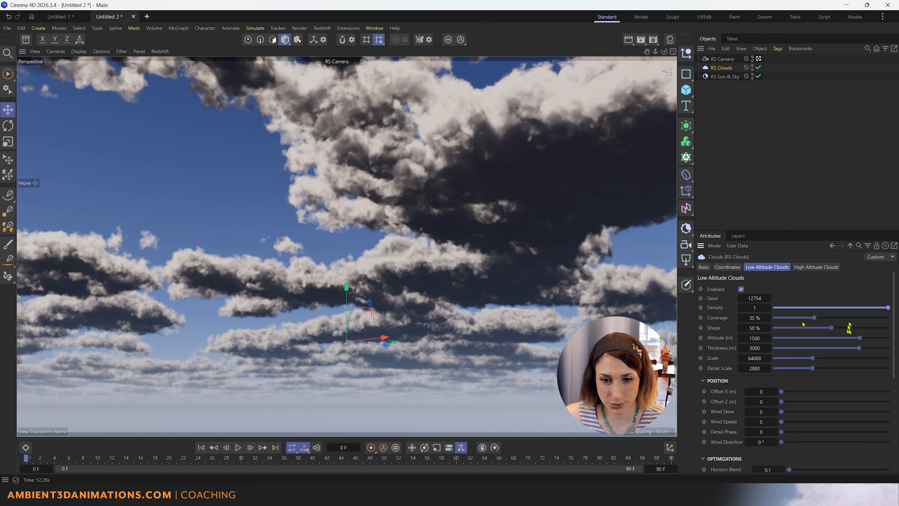
drag(890, 309, 784, 310)
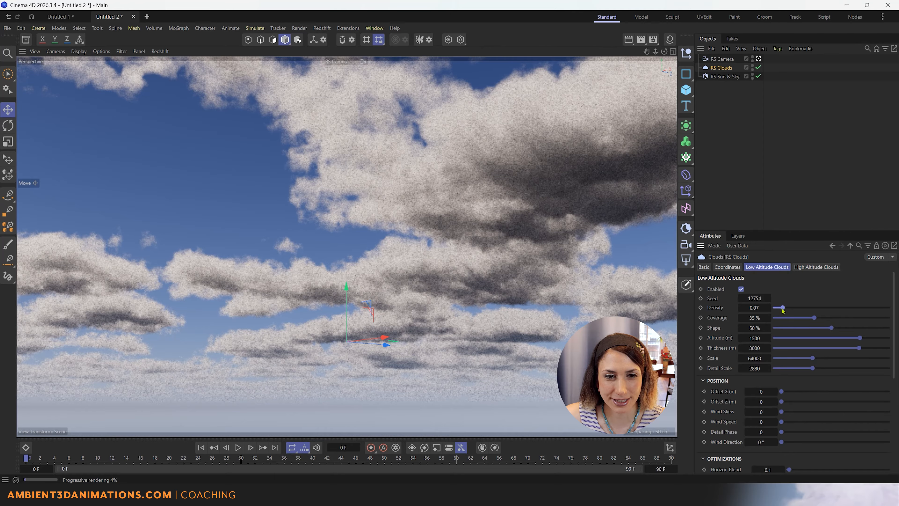
drag(782, 310, 781, 311)
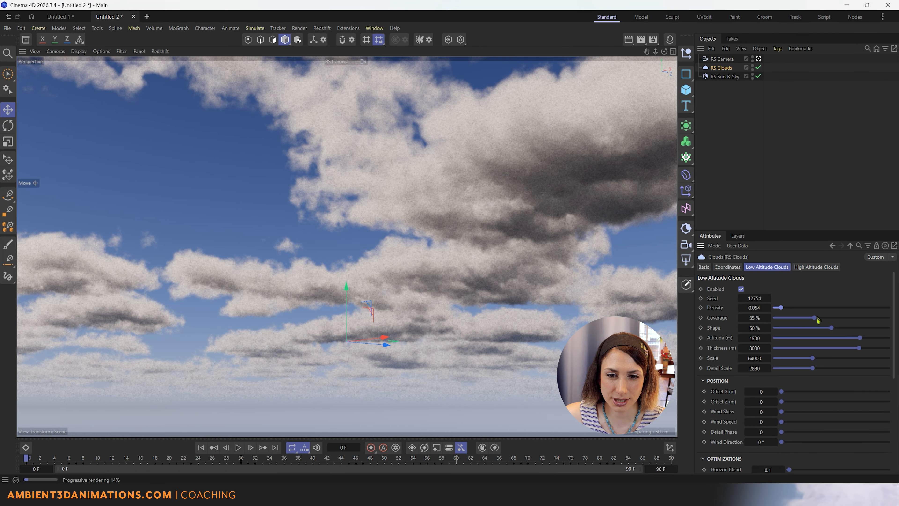
Adjust the low clouds' Coverage to 33% and push Shape up to 100%.
drag(817, 318, 797, 320)
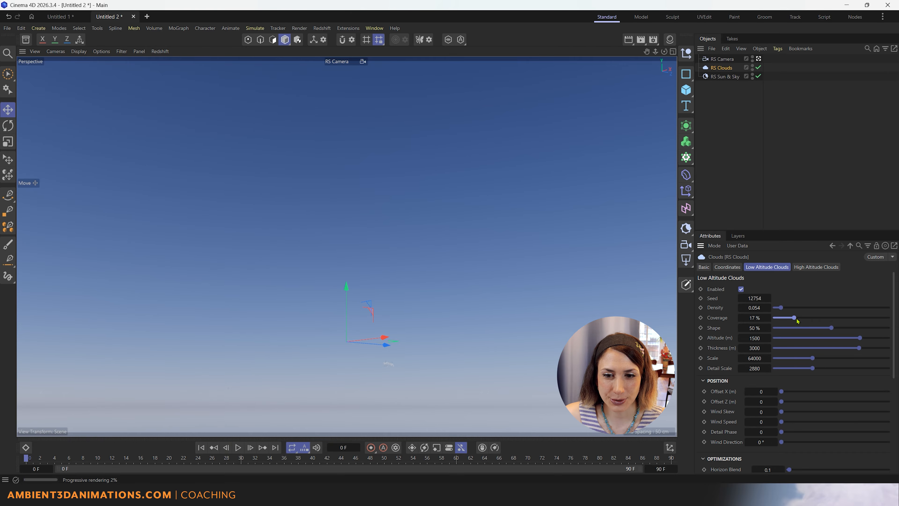
drag(809, 321, 814, 318)
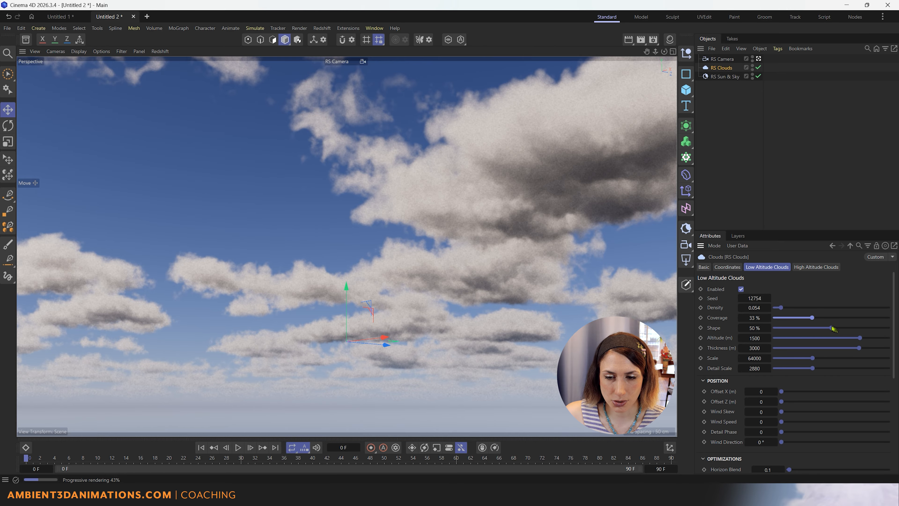
drag(831, 328, 893, 340)
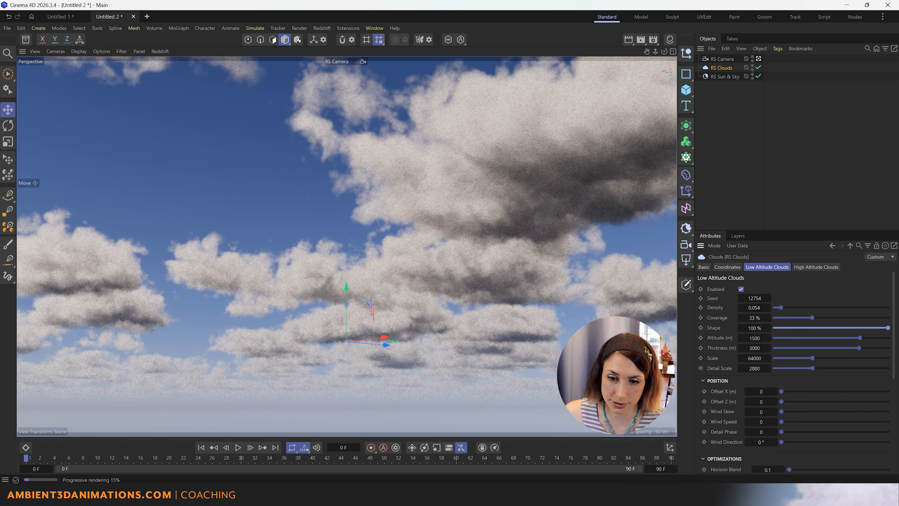
Lower the low clouds' Shape to 86% and Altitude from 1500 to 638 m.
mouse_move(883, 348)
mouse_down()
mouse_move(857, 349)
mouse_move(873, 349)
mouse_up()
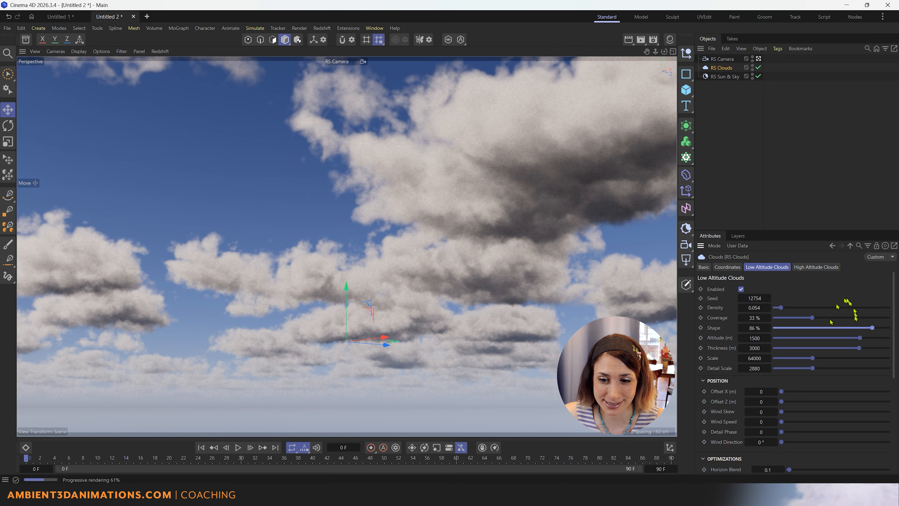
drag(861, 338, 810, 339)
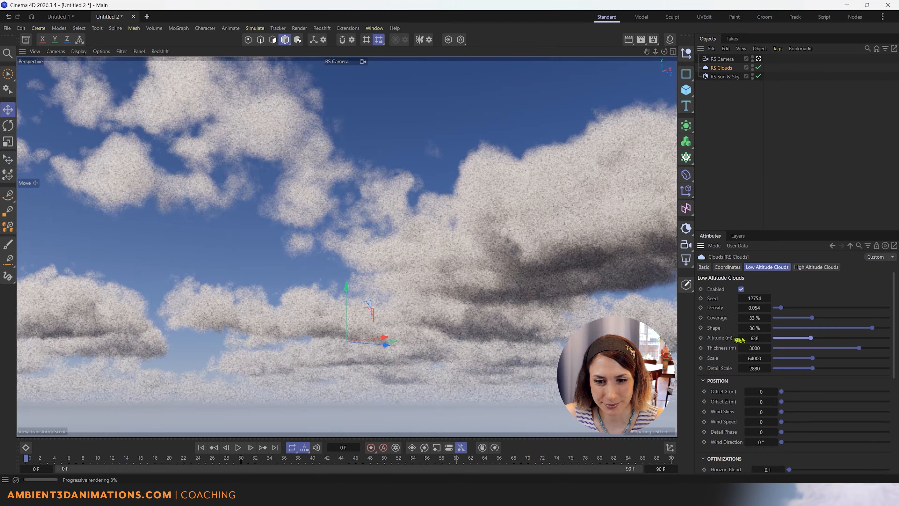
Undo Altitude back to 1500 m, test Thickness values, then reset Thickness to 3000 m.
key(ctrl+z)
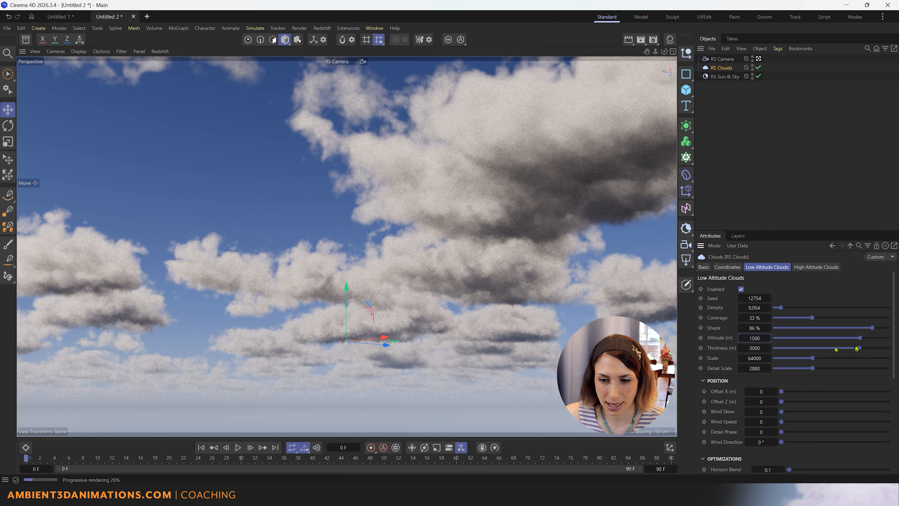
drag(857, 349, 888, 350)
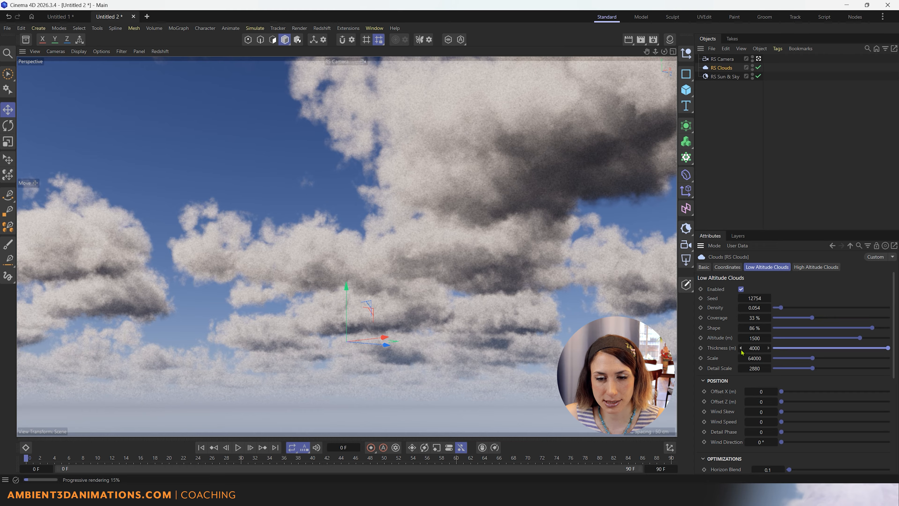
click(742, 348)
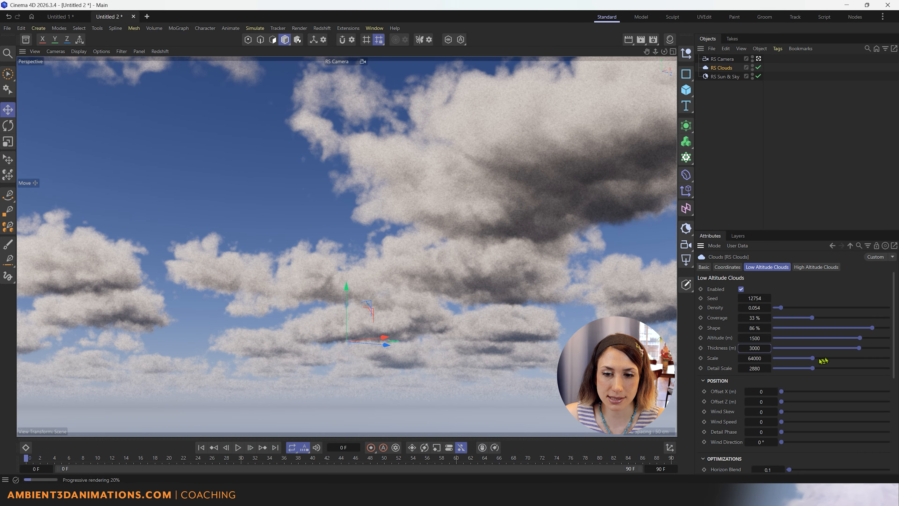
Try a larger cloud Scale, reset it to 64000, and drag Detail Scale to about 1692.
drag(814, 359, 775, 359)
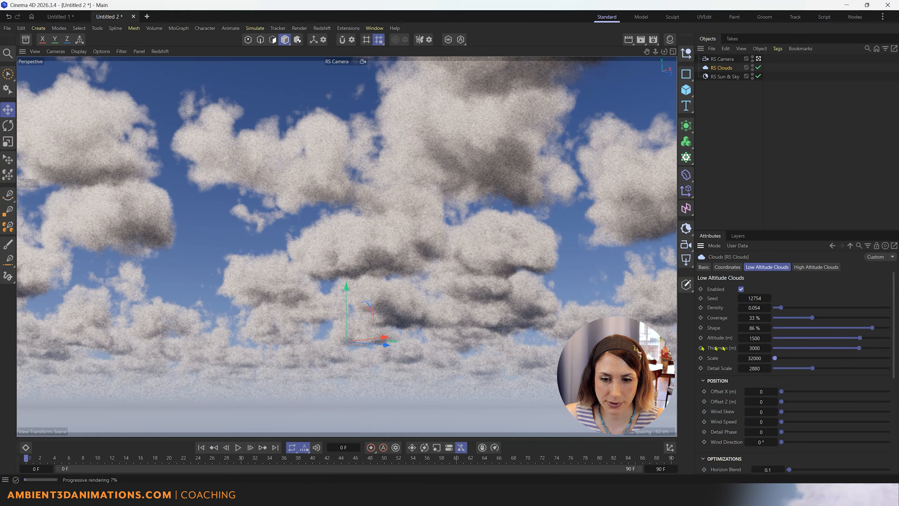
right_click(741, 359)
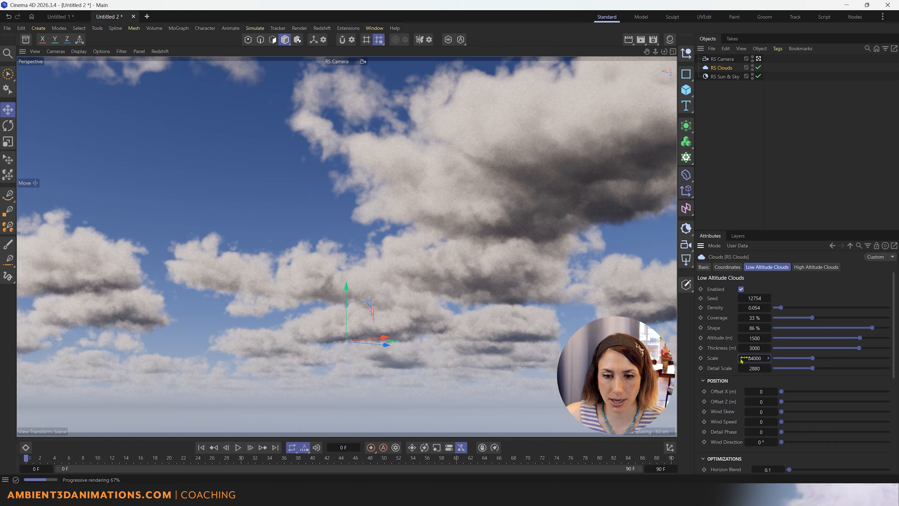
drag(813, 368, 775, 379)
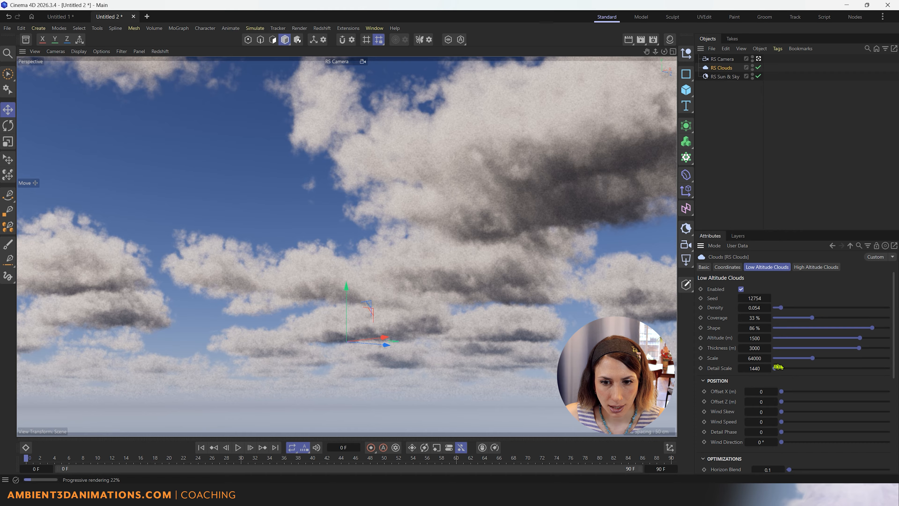
Push Detail Scale up to 5760, then bring it back down to 1894.
drag(775, 369, 888, 380)
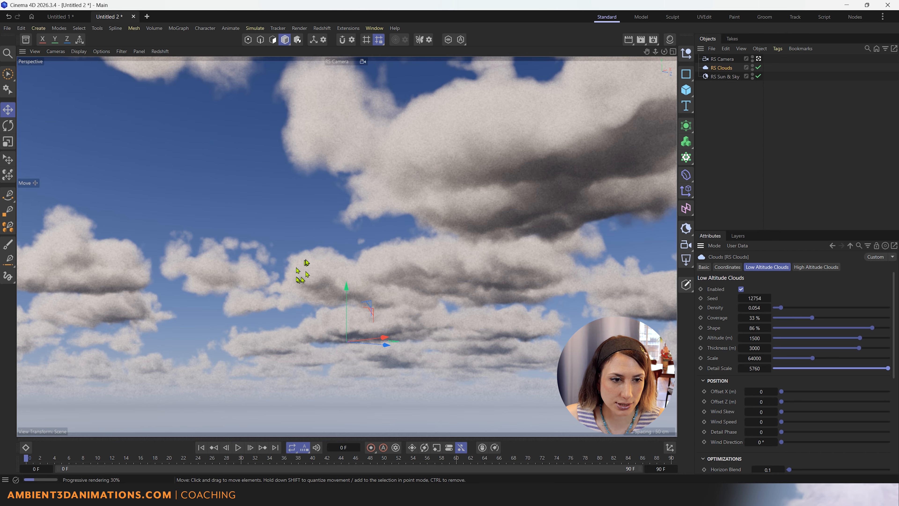
drag(888, 368, 786, 368)
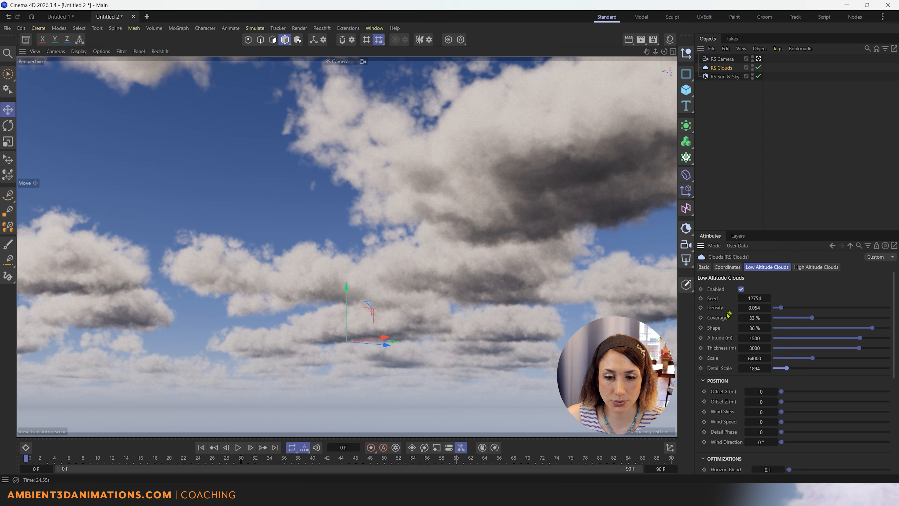
scroll(728, 315, down, 3)
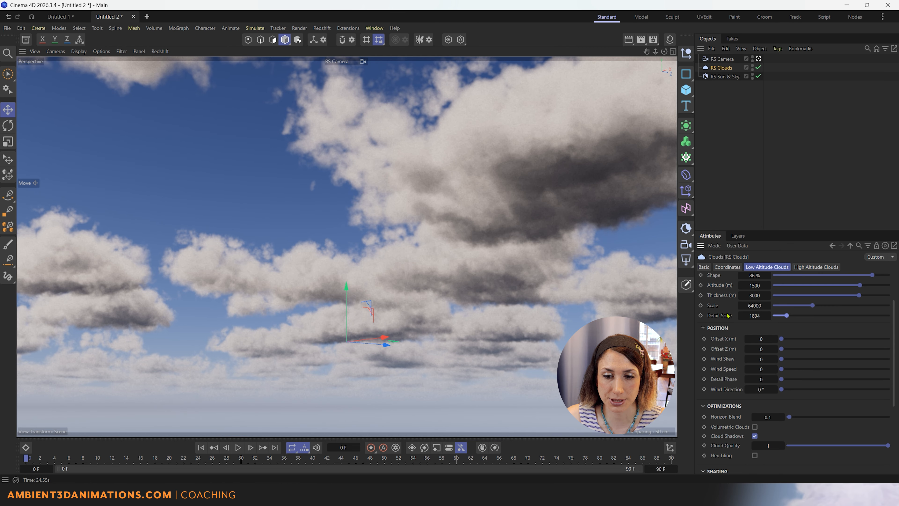
scroll(727, 315, up, 3)
scroll(728, 315, down, 3)
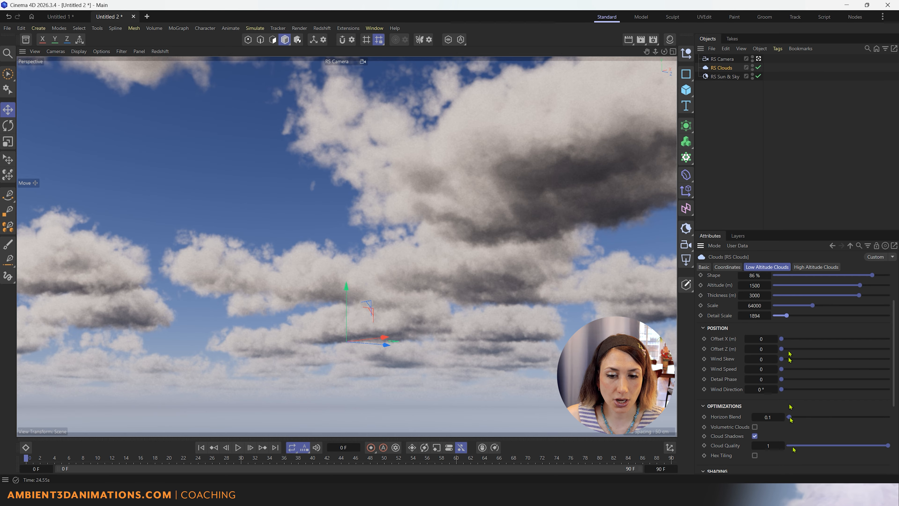
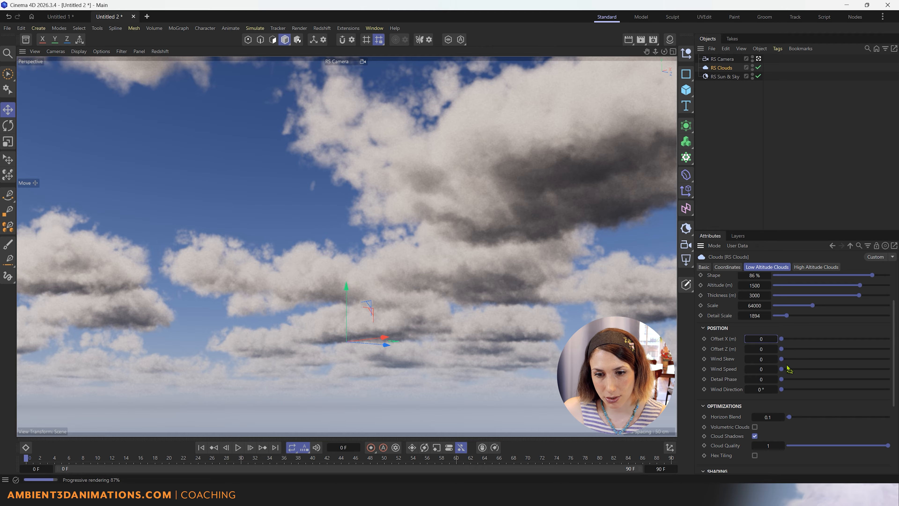
Set low-altitude Wind Skew to 1, Wind Direction to 28°, and Wind Speed to about 1.322.
drag(786, 360, 888, 359)
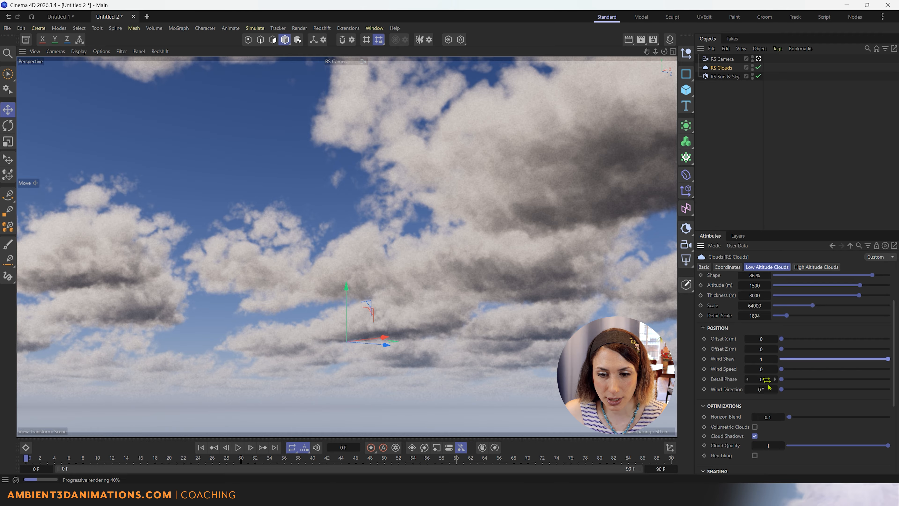
mouse_move(785, 391)
mouse_down()
mouse_move(882, 395)
mouse_move(793, 397)
mouse_up()
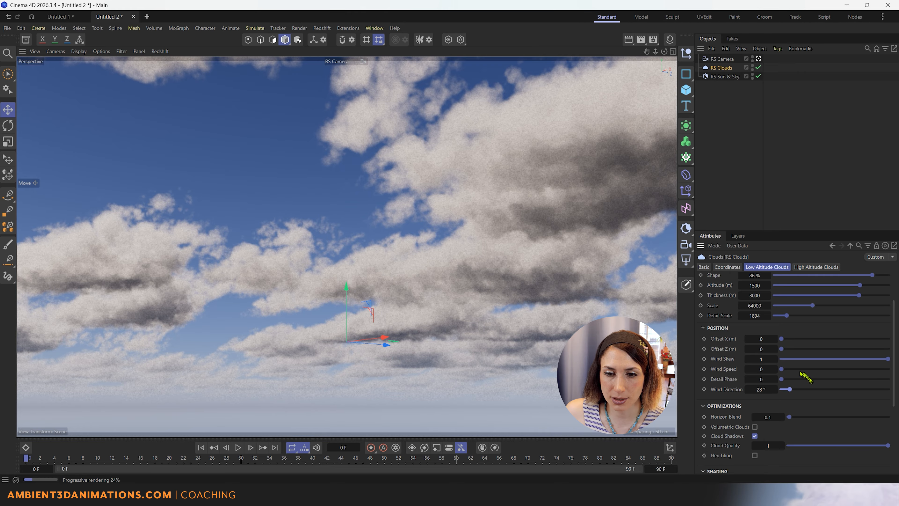
drag(782, 368, 795, 369)
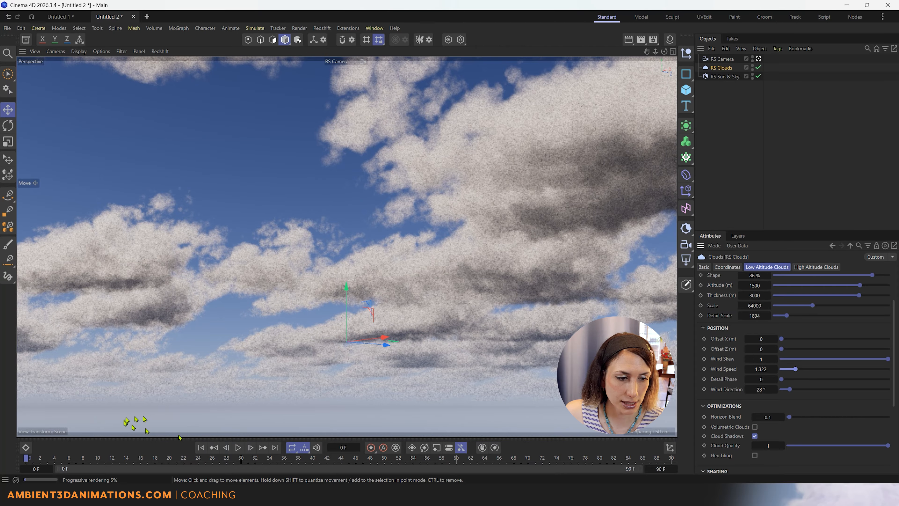
Play the animation to preview cloud drift, raise Wind Speed to 10, and replay to frame 86.
click(239, 447)
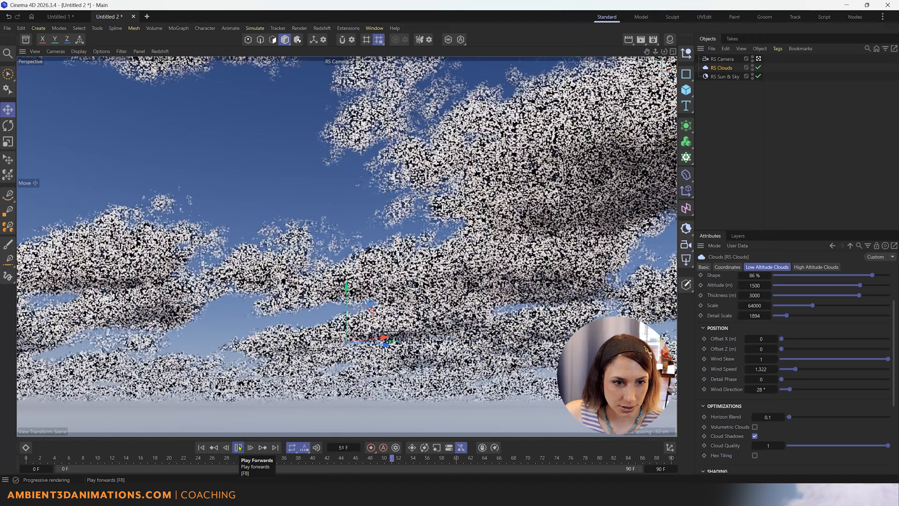
click(239, 448)
drag(796, 369, 889, 369)
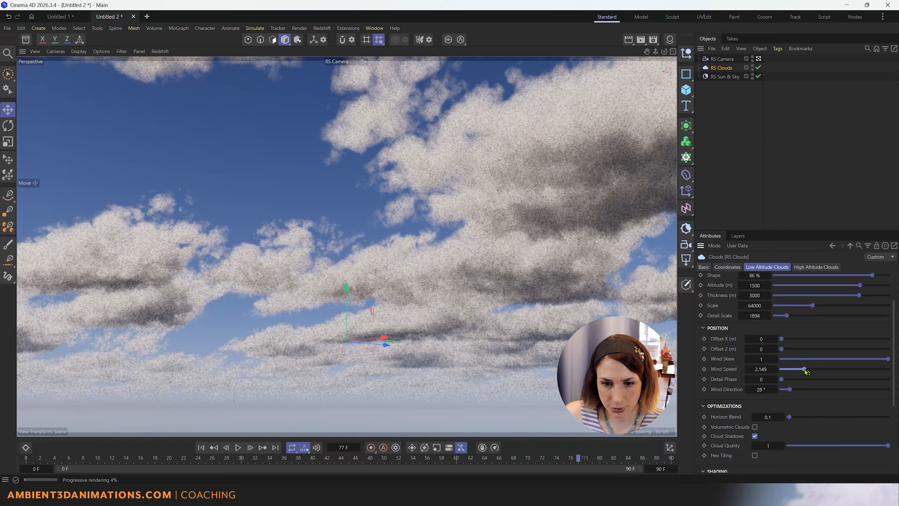
click(201, 447)
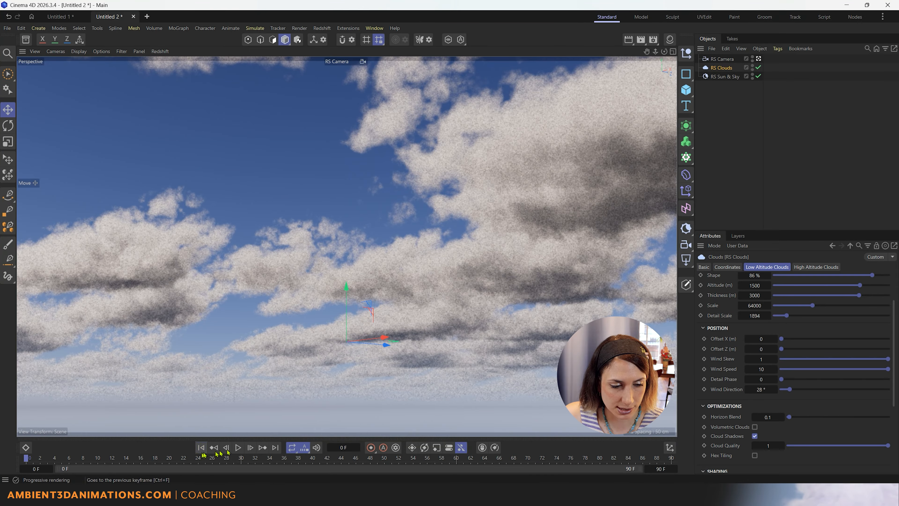
click(237, 448)
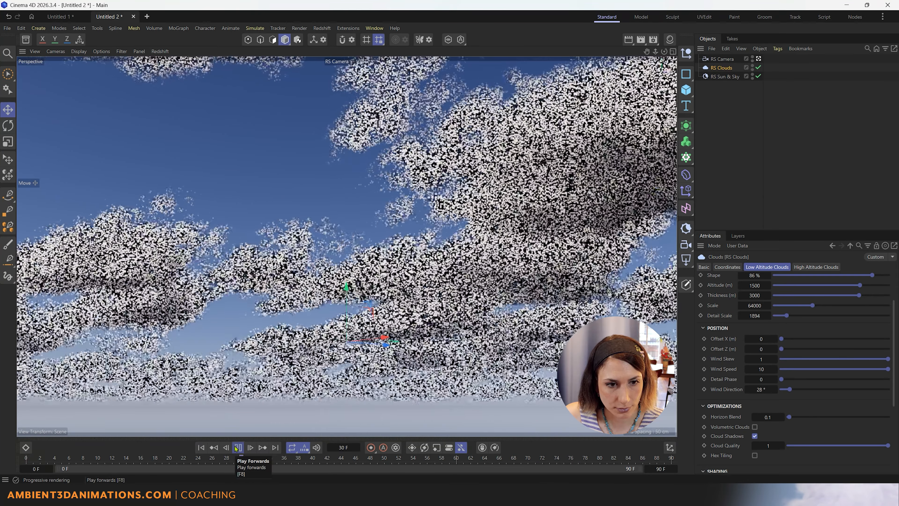
click(237, 448)
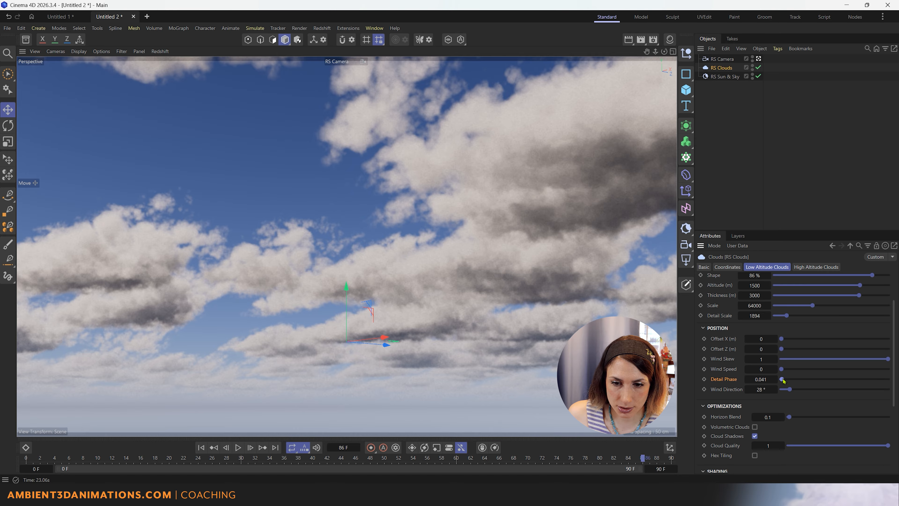
drag(794, 386, 864, 379)
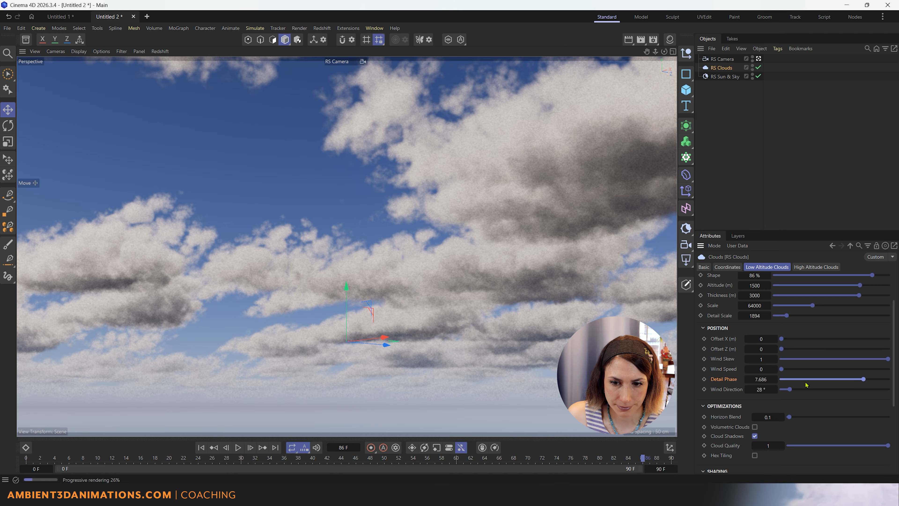
drag(806, 381, 781, 386)
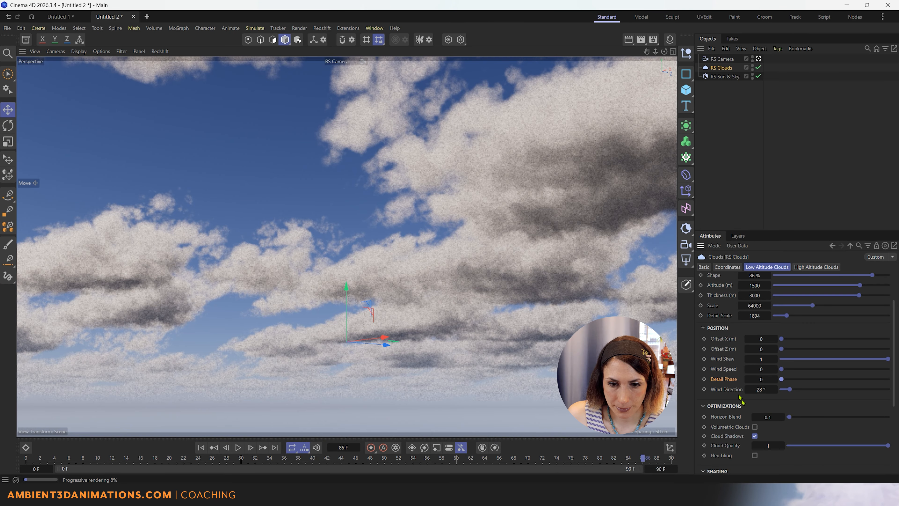
scroll(734, 391, down, 3)
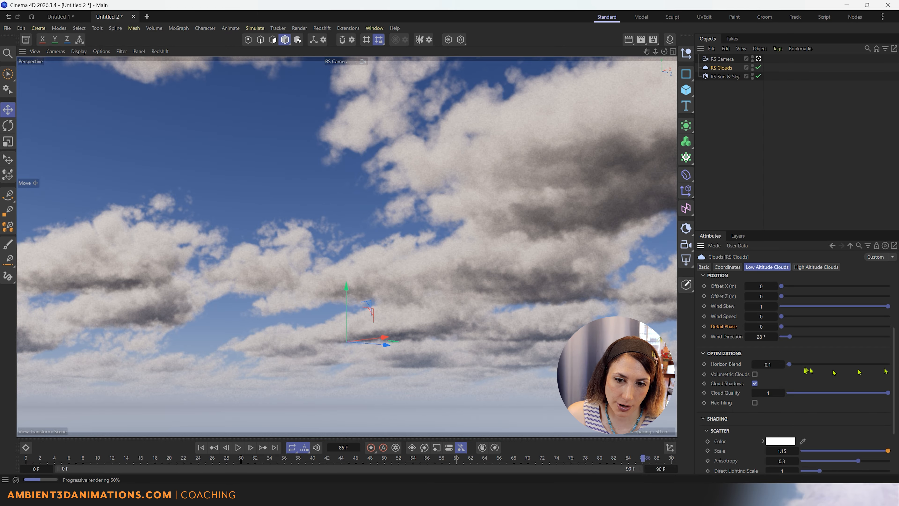
Try several Horizon Blend values, reset it to 0.1, then settle at about 6.9.
drag(797, 366, 891, 375)
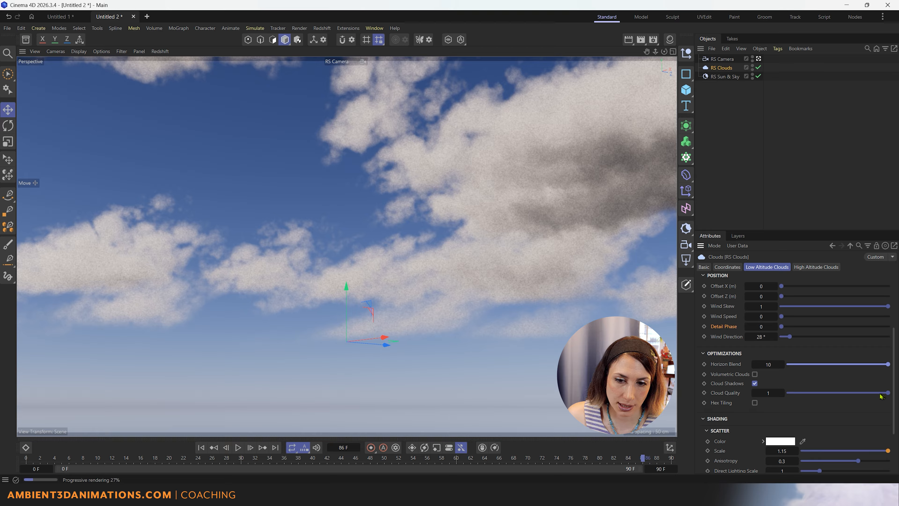
mouse_move(875, 366)
mouse_down()
mouse_move(810, 365)
mouse_move(858, 363)
mouse_up()
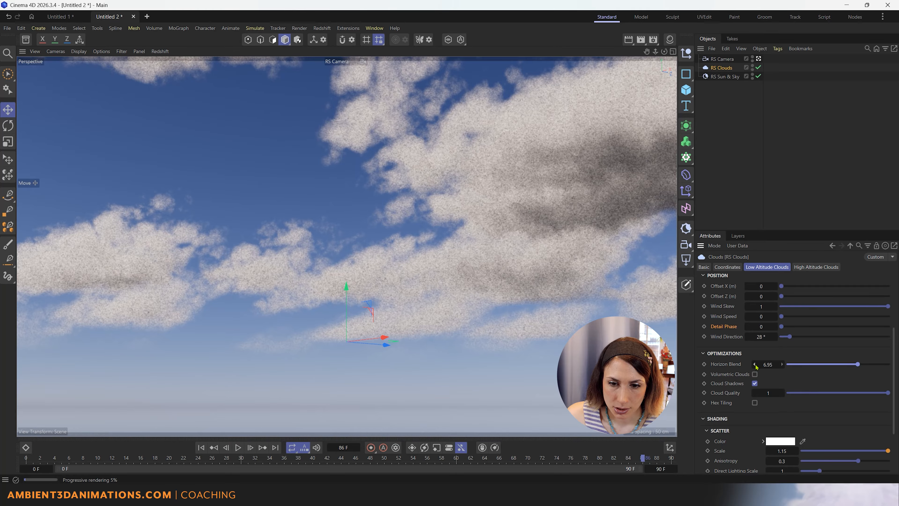
right_click(756, 365)
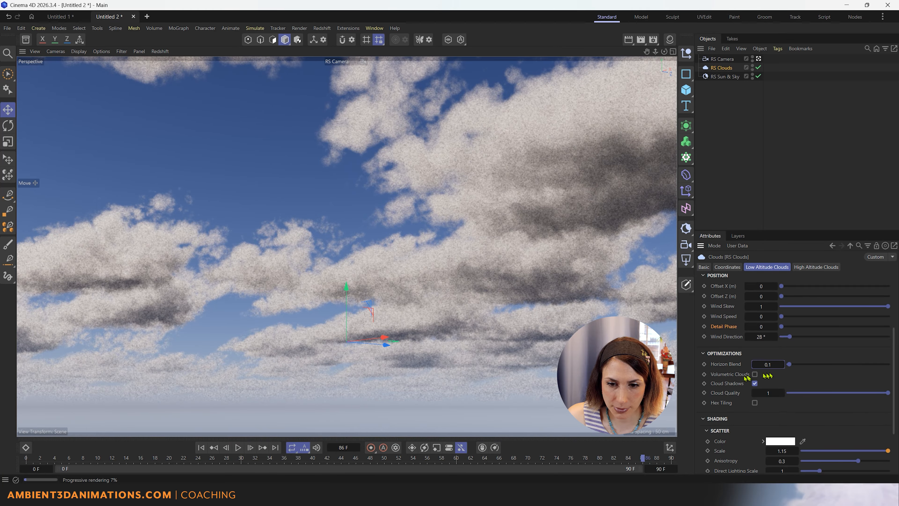
drag(790, 364, 860, 380)
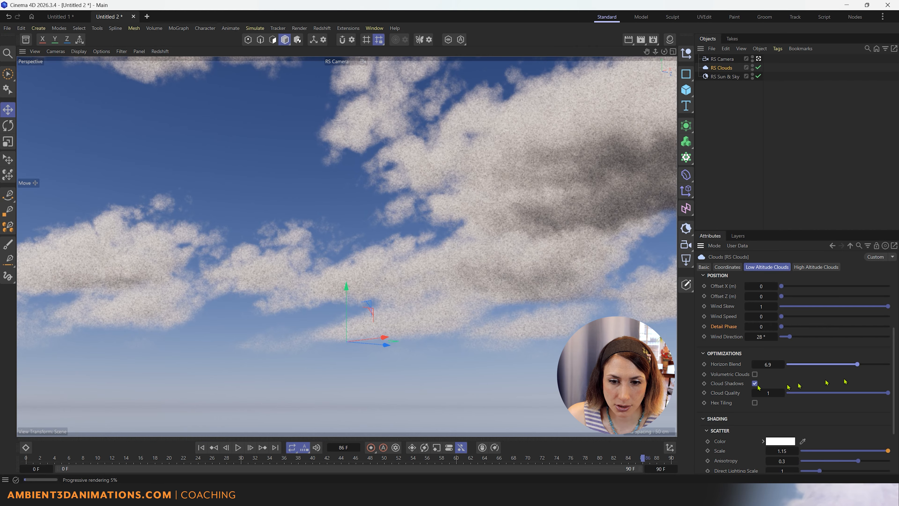
Duplicate RS Camera as RS Camera.1, make it active, and enable Volumetric Clouds on RS Clouds.
click(725, 59)
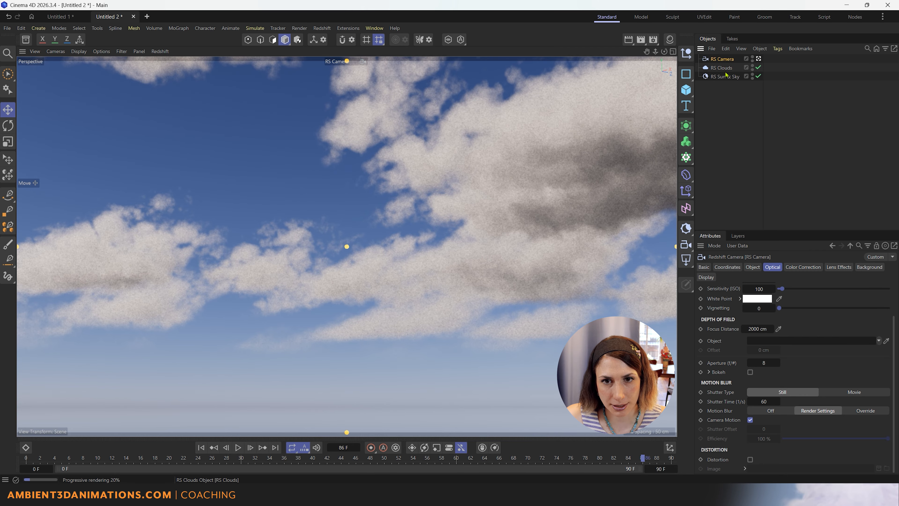
key(ctrl+c)
key(ctrl+v)
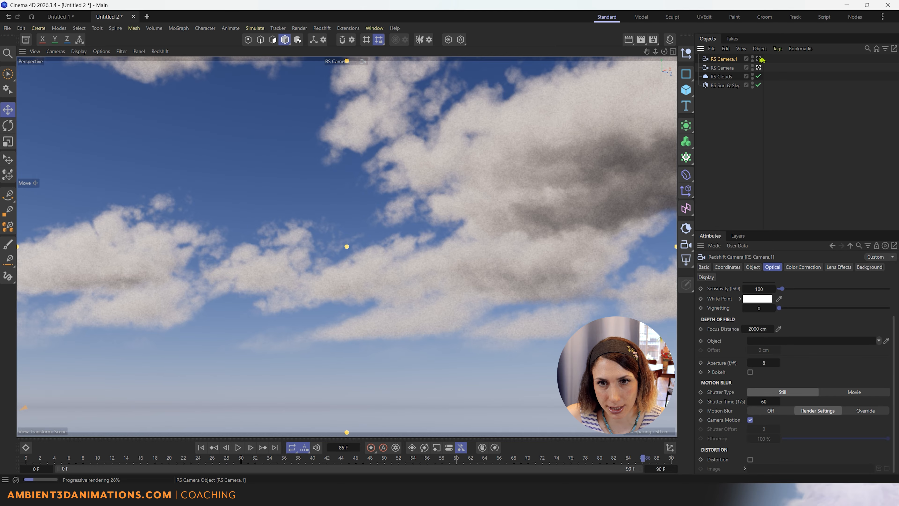
click(759, 58)
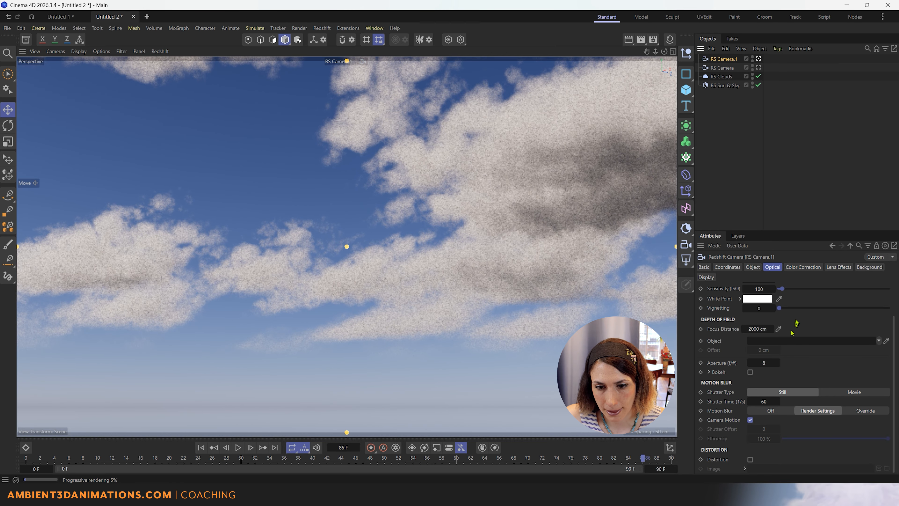
click(722, 76)
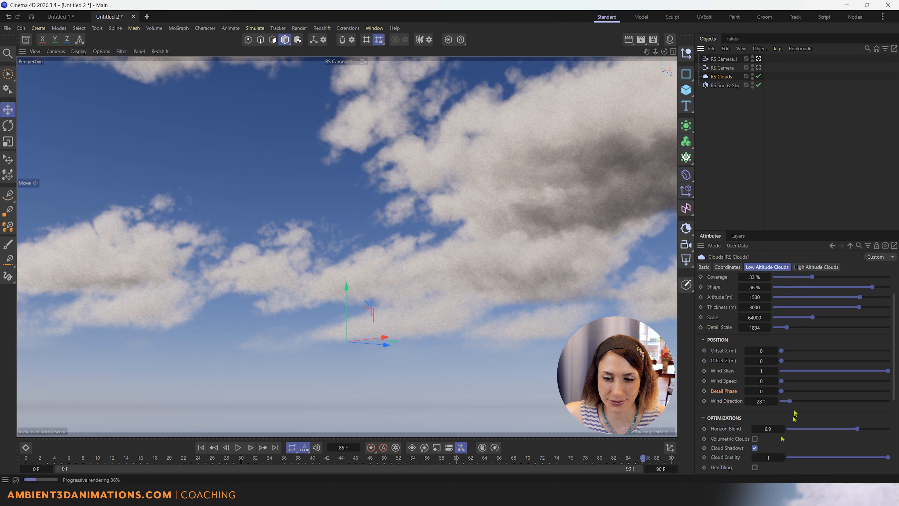
click(755, 438)
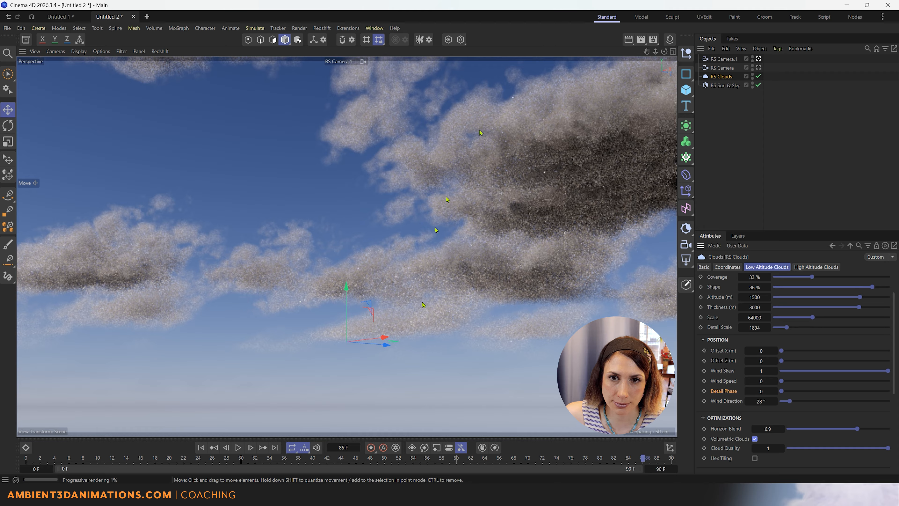
Select RS Camera.1 and reorient the viewport with the interactive render paused, then restart it.
click(751, 59)
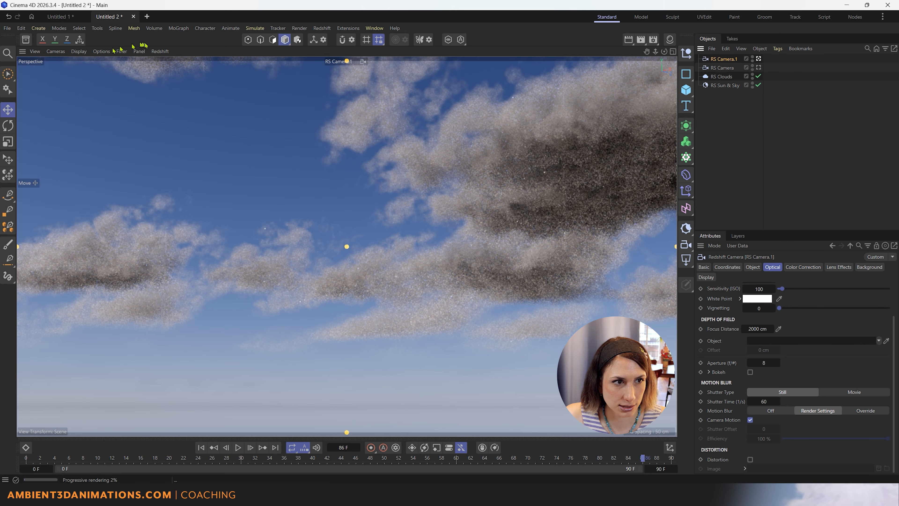
click(165, 51)
click(169, 66)
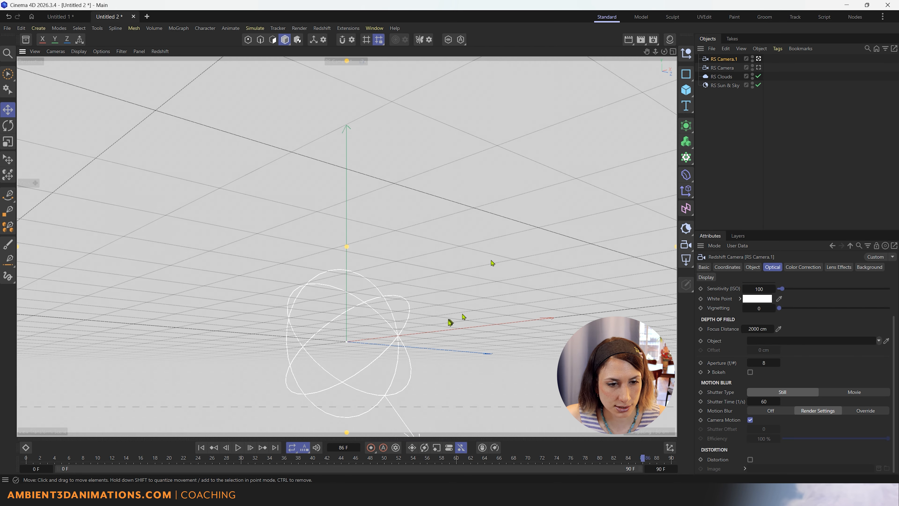
alt+drag(420, 308, 420, 340)
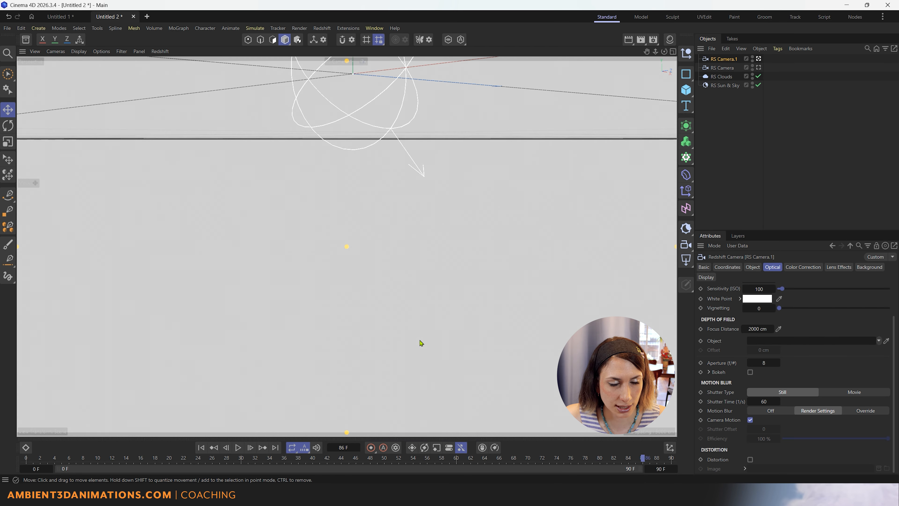
alt+right_drag(420, 340, 390, 249)
alt+drag(390, 252, 398, 357)
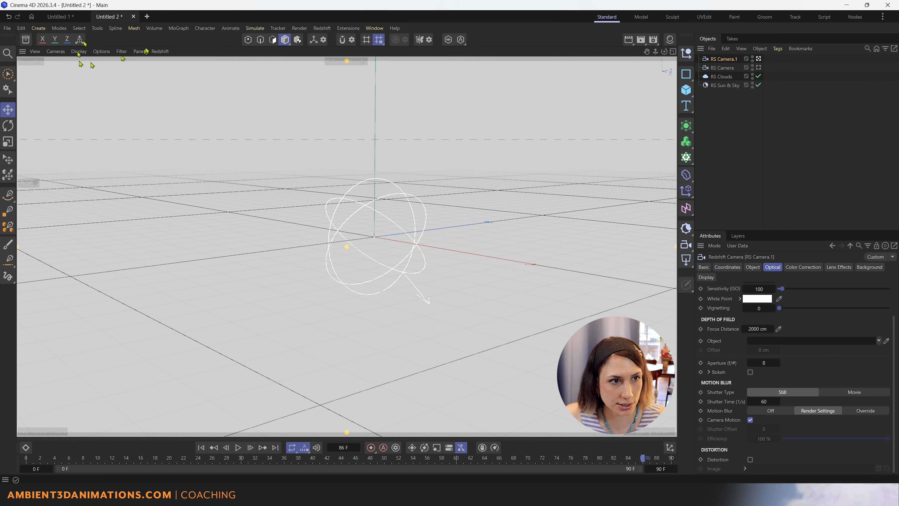
click(160, 51)
click(166, 66)
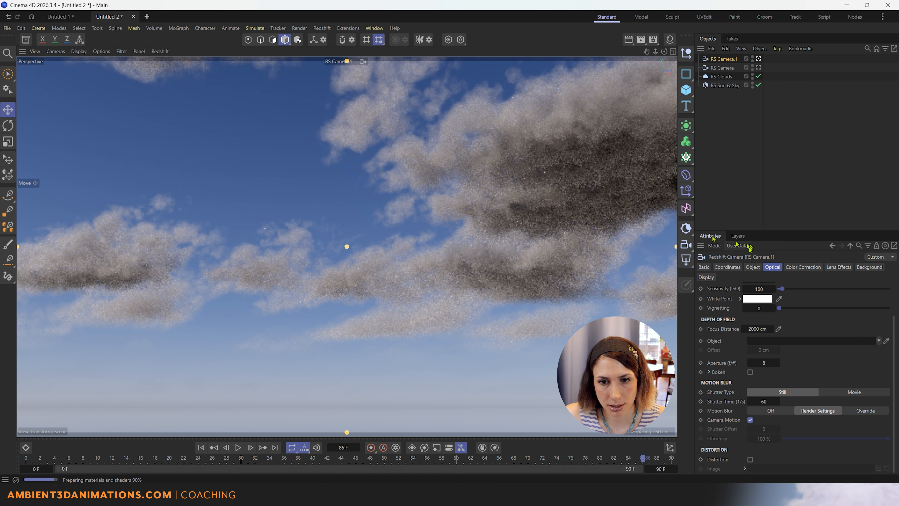
Raise RS Camera.1 to a Y of about 266,185 and aim it down at the clouds.
click(729, 268)
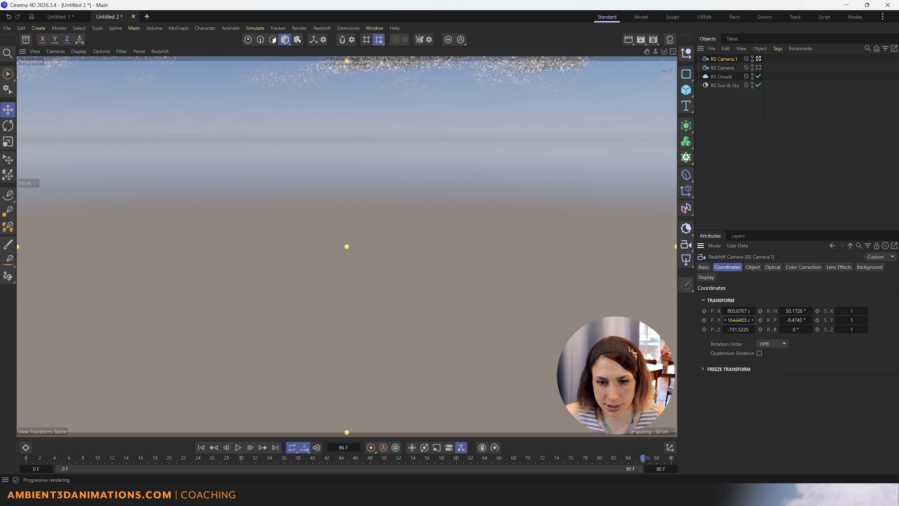
mouse_move(738, 320)
mouse_down()
mouse_move(755, 320)
mouse_move(737, 319)
mouse_up()
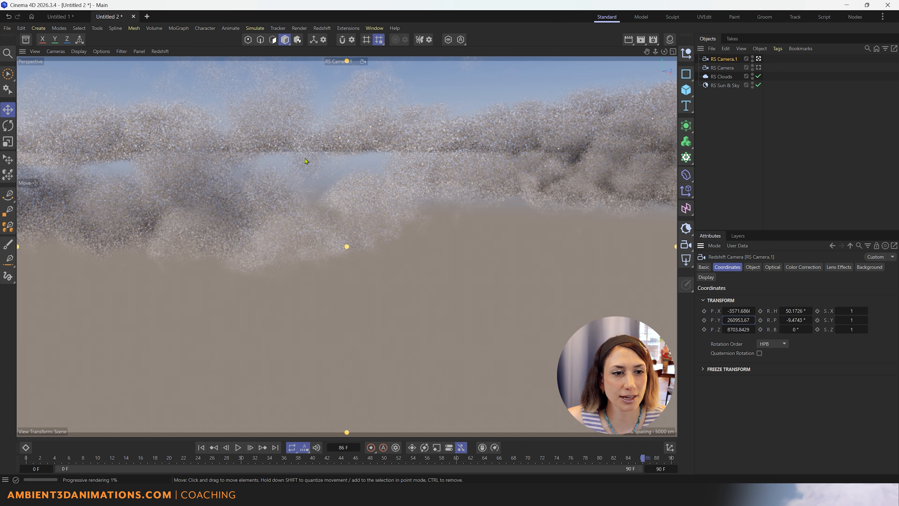
drag(343, 205, 392, 300)
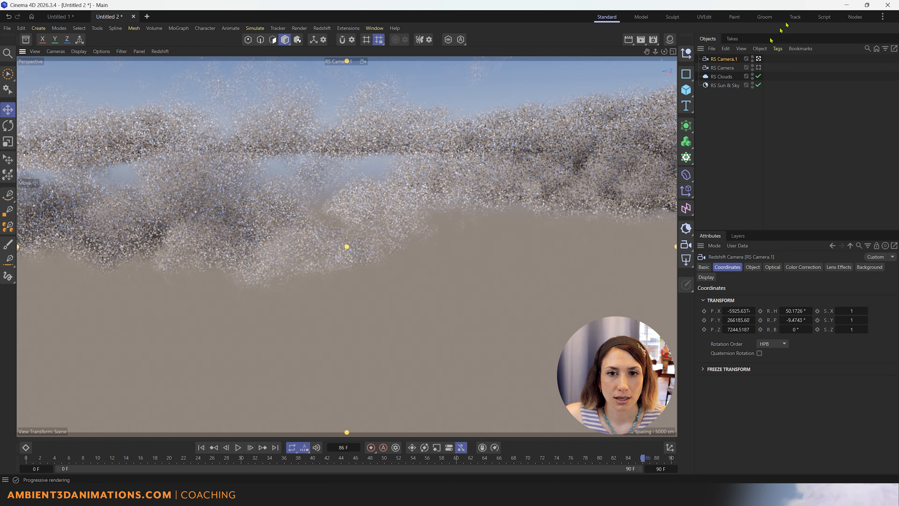
Add a Cube to the scene and reselect it to show its position and scale.
click(690, 94)
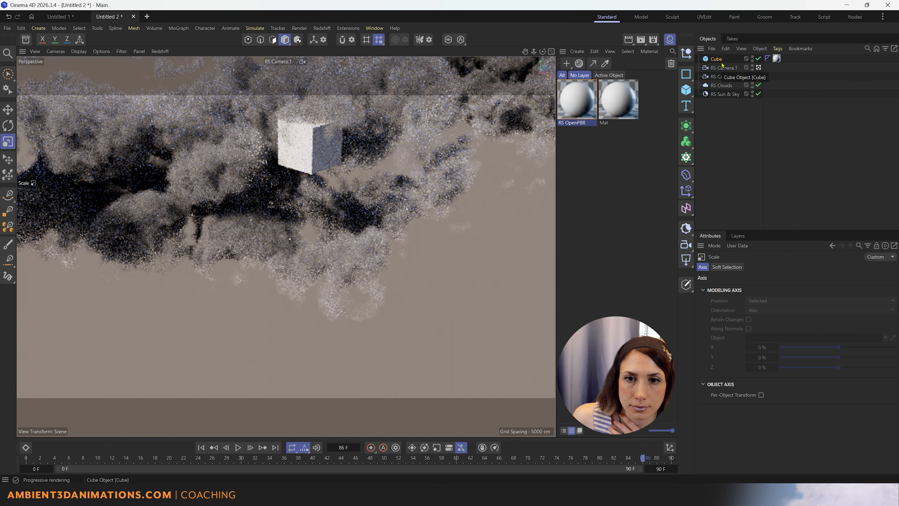
click(721, 62)
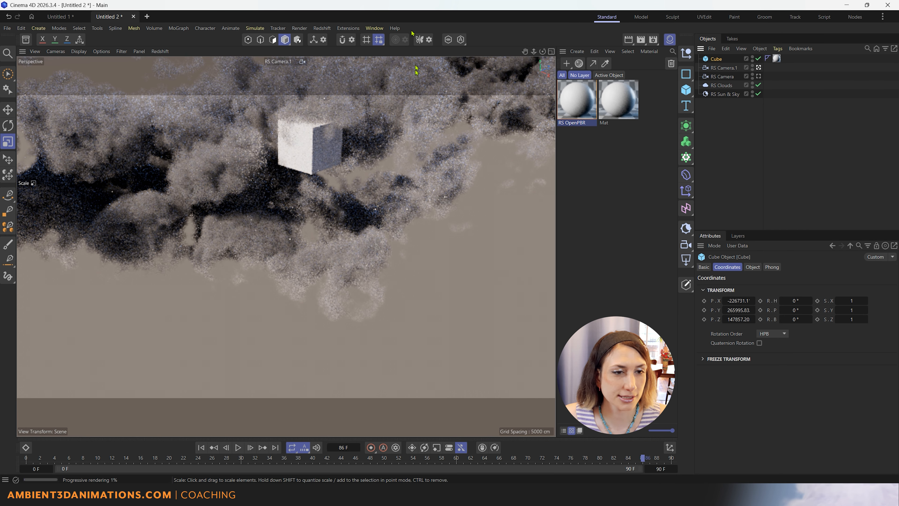
click(326, 166)
click(716, 59)
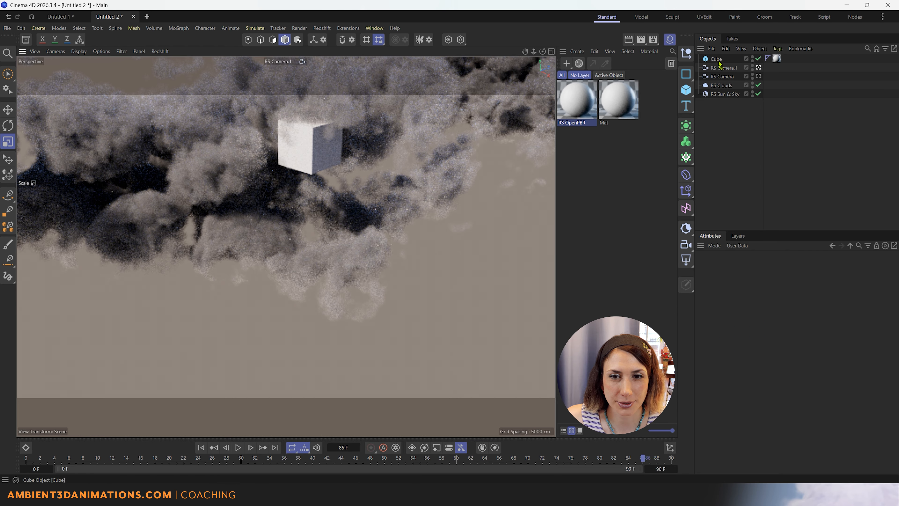
Switch to the four-view layout and enlarge the cube in the Top view.
middle_click(305, 226)
mouse_move(451, 146)
mouse_down()
mouse_move(429, 147)
mouse_move(460, 149)
mouse_up()
drag(534, 142, 536, 141)
key(e)
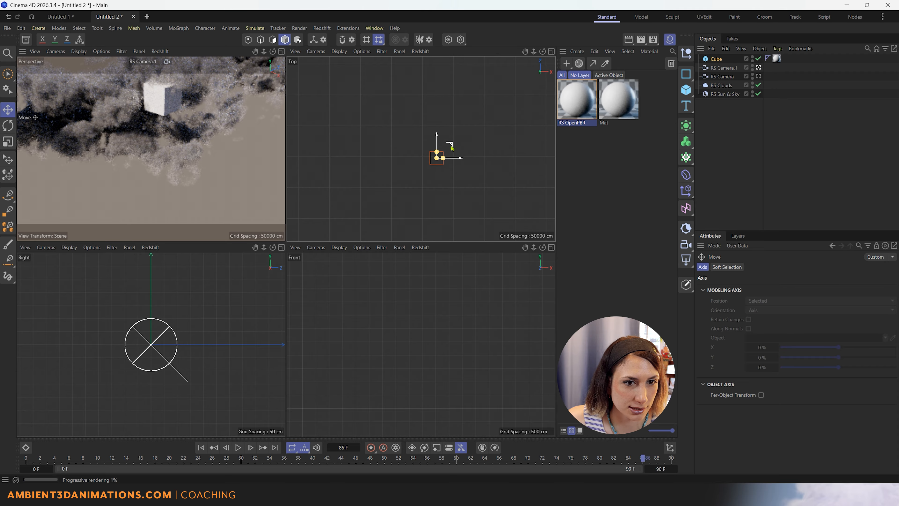
Shift the cube in Top view, look through RS Camera in maximized Perspective, and select RS Clouds.
drag(450, 147, 413, 170)
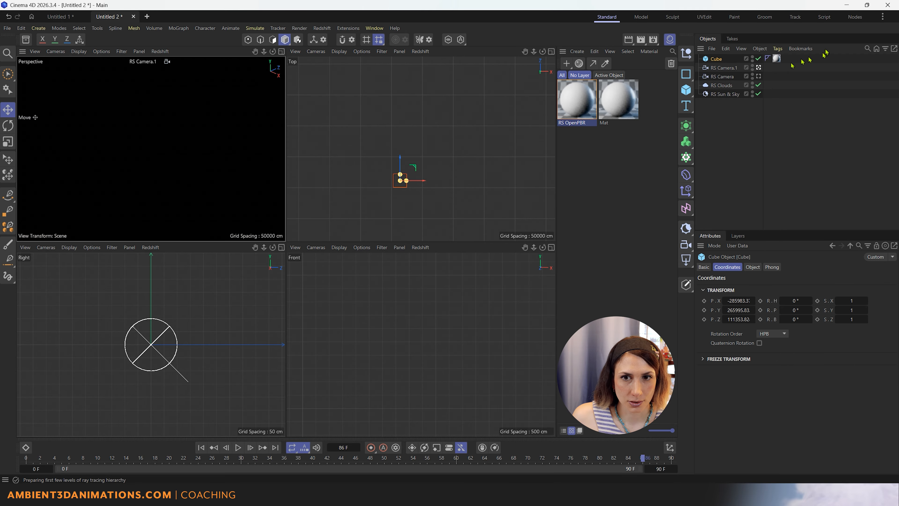
click(759, 76)
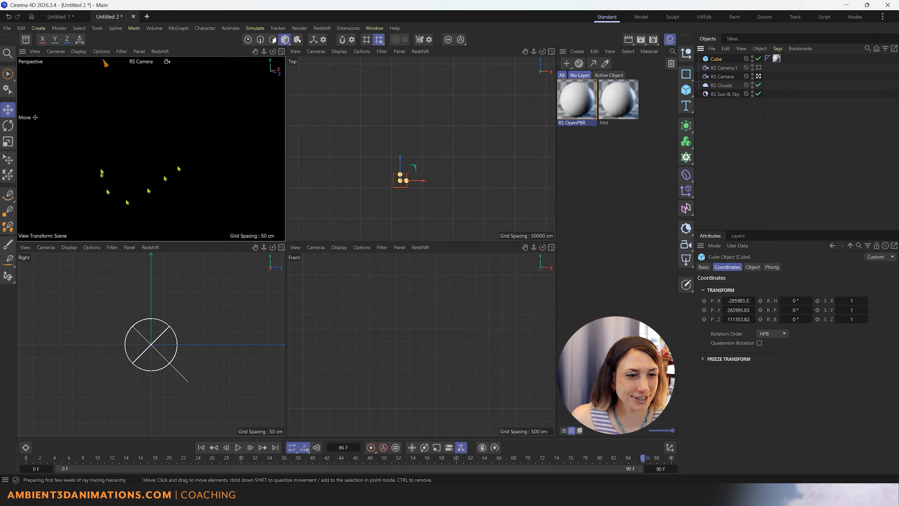
middle_click(162, 167)
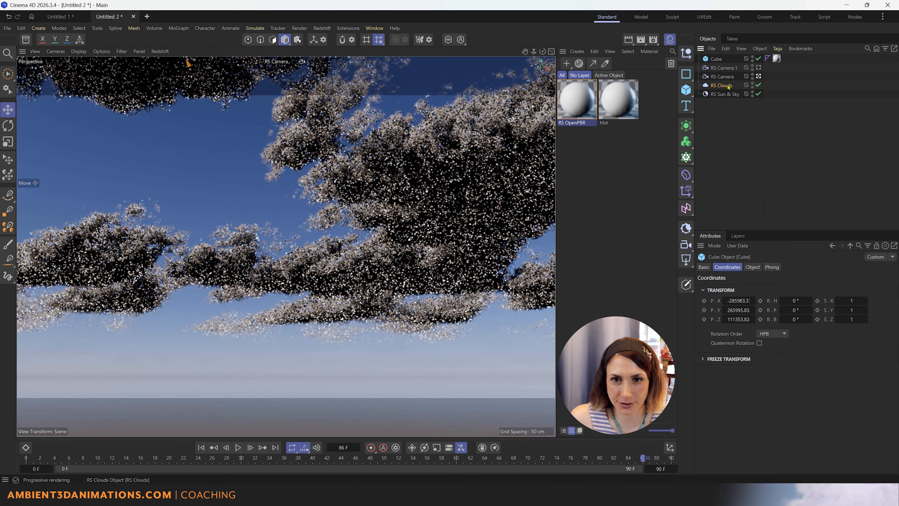
click(723, 85)
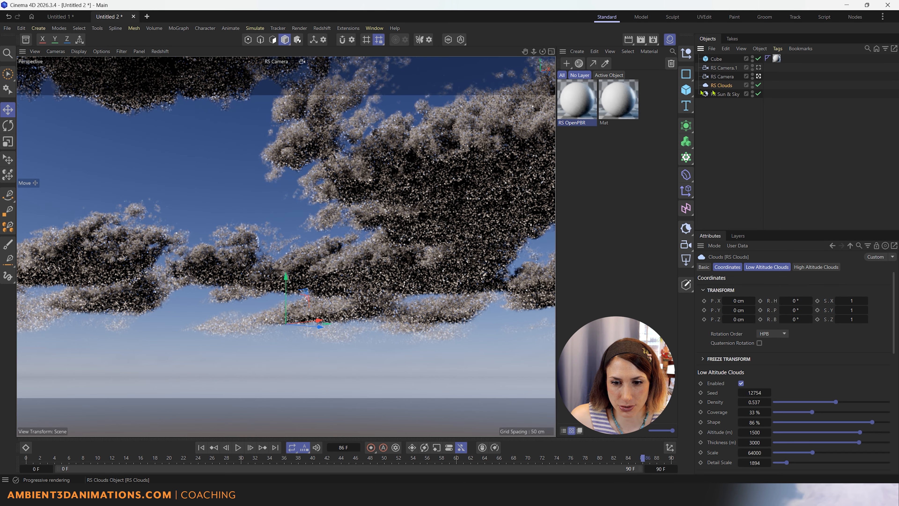
scroll(714, 379, down, 5)
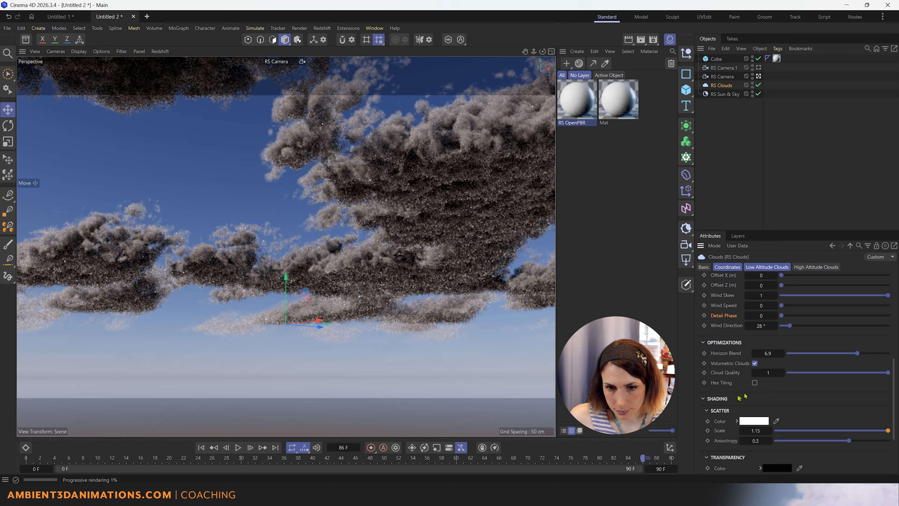
scroll(738, 399, down, 3)
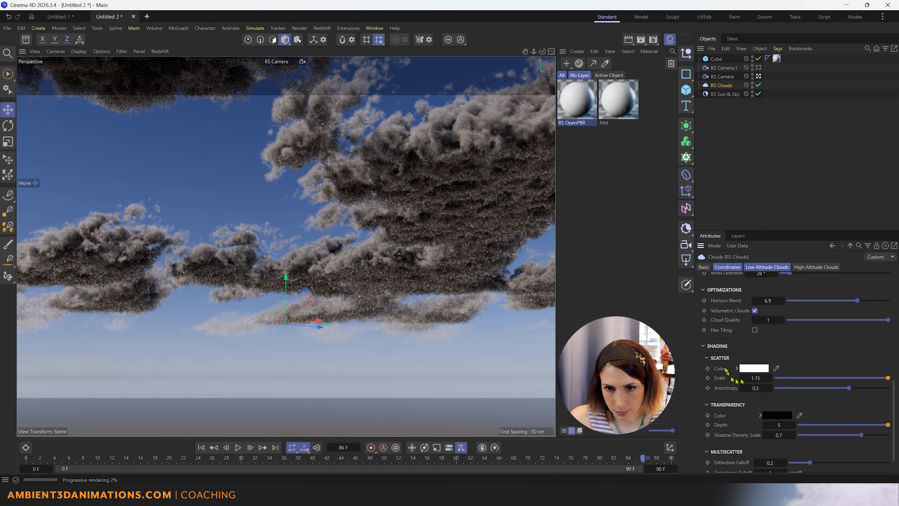
Toggle Volumetric Clouds on and off, leaving it unchecked.
click(756, 311)
click(756, 311)
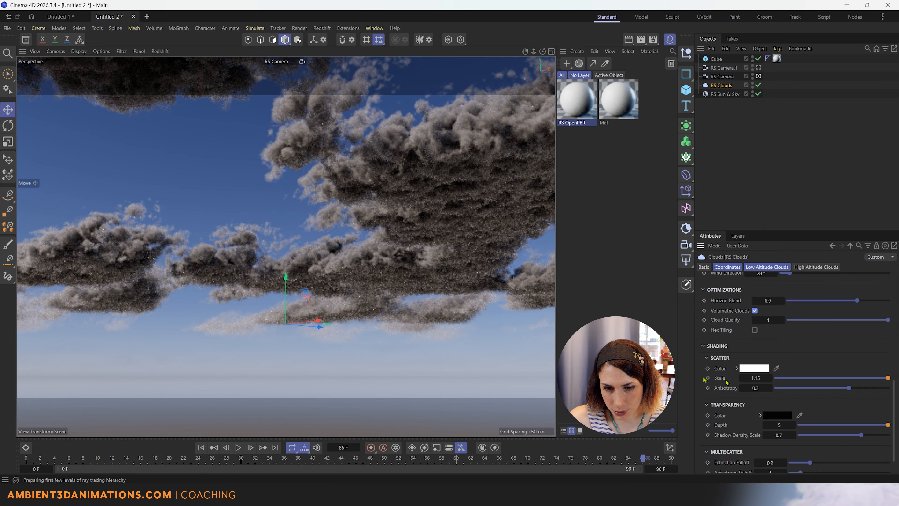
click(755, 310)
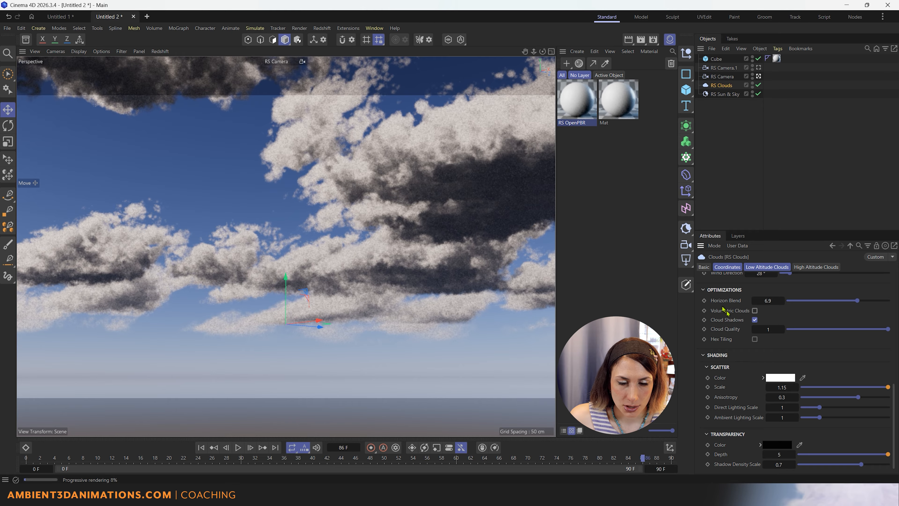
Lower the low-altitude cloud Density from 0.537 to 0.125.
scroll(728, 318, up, 5)
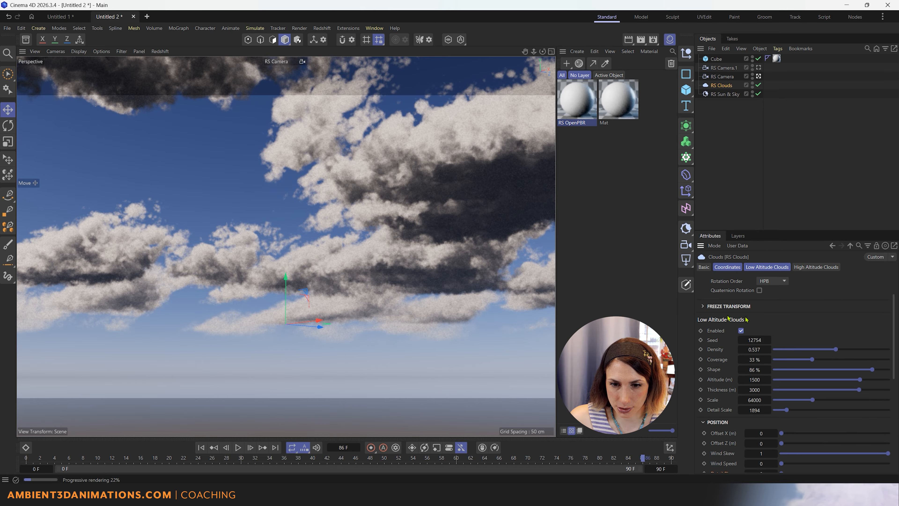
drag(827, 351, 785, 350)
scroll(738, 378, down, 5)
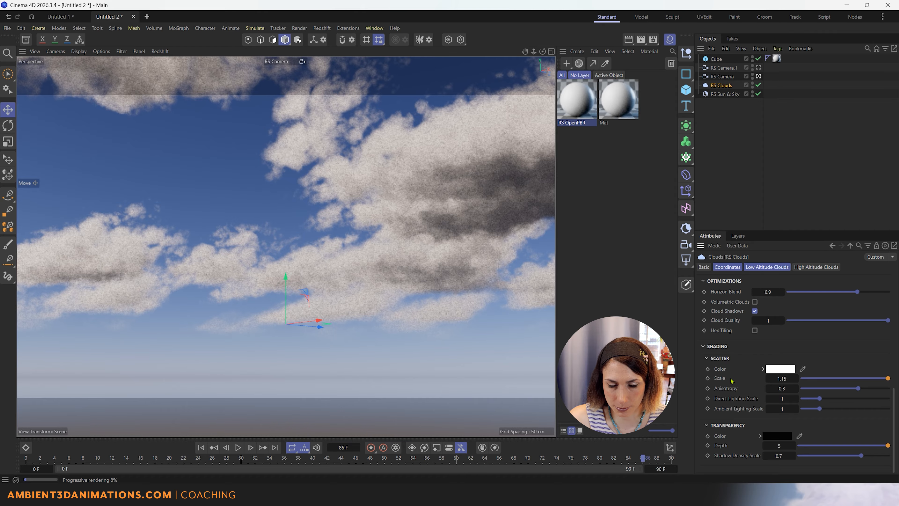
scroll(715, 296, up, 2)
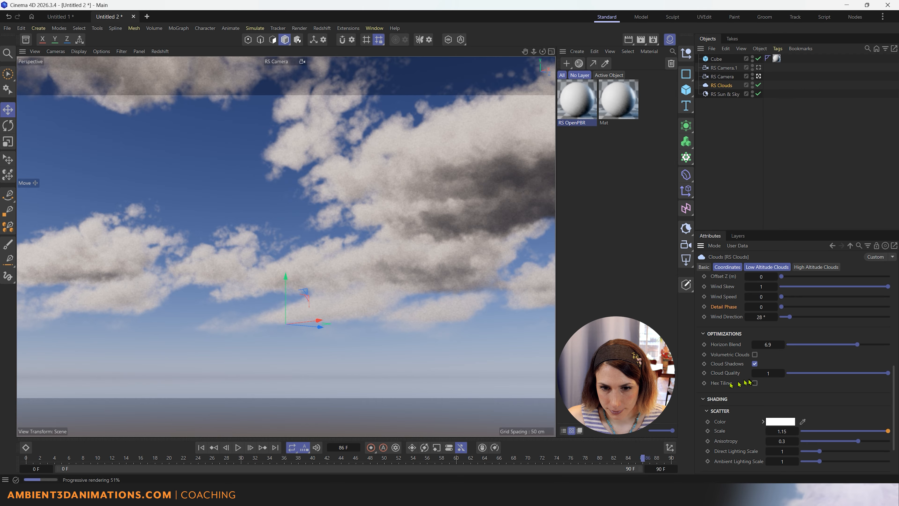
drag(878, 375, 859, 380)
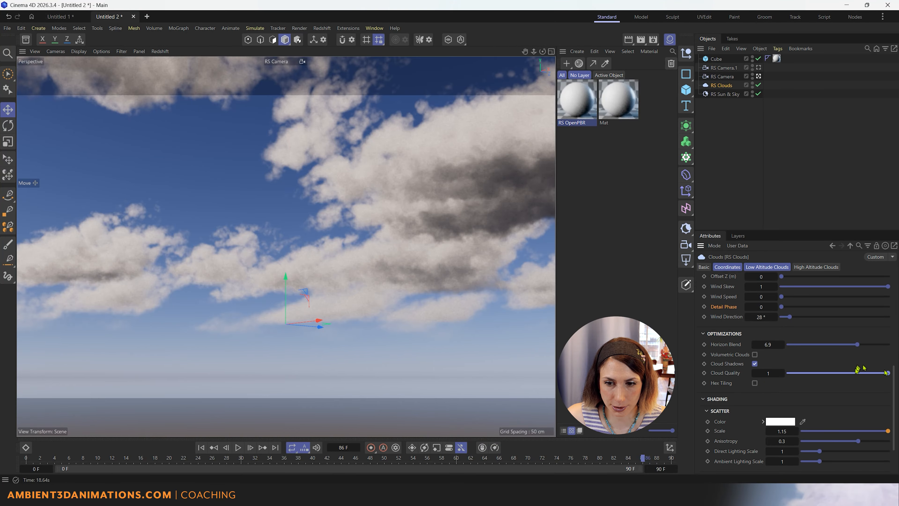
drag(887, 373, 852, 378)
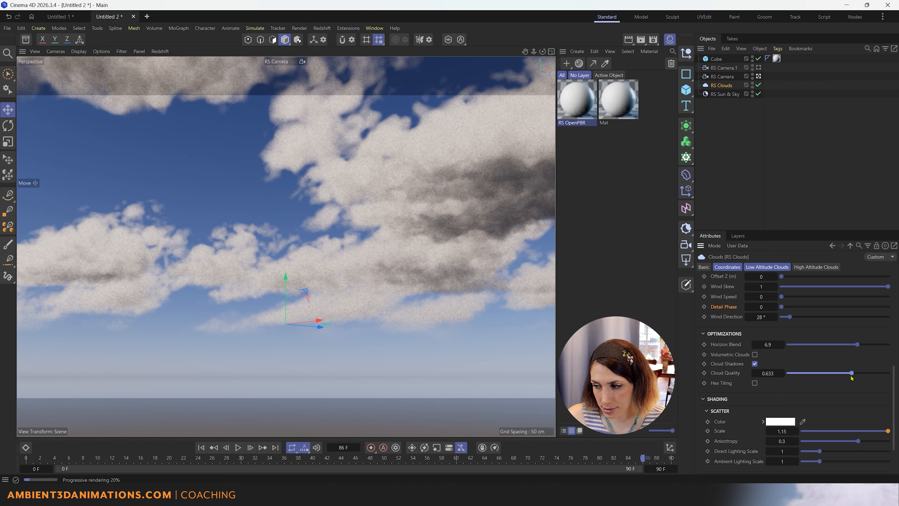
drag(852, 378, 889, 389)
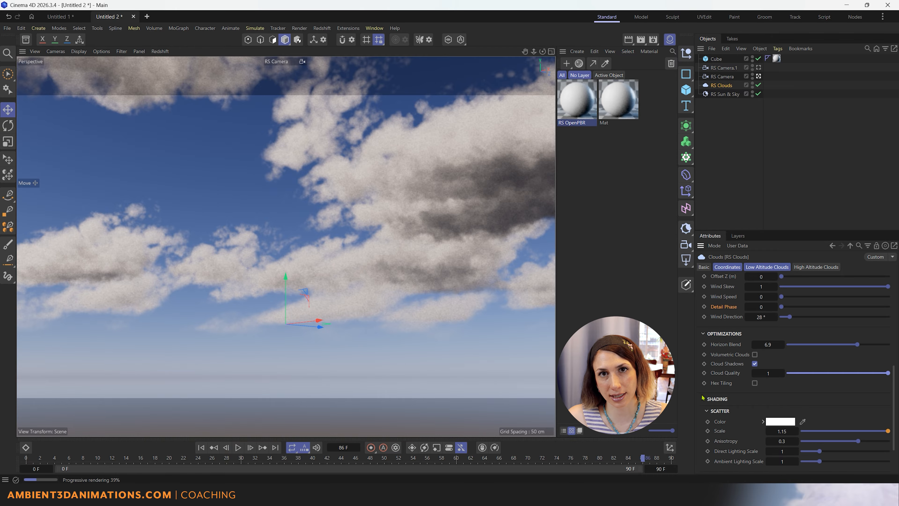
click(755, 383)
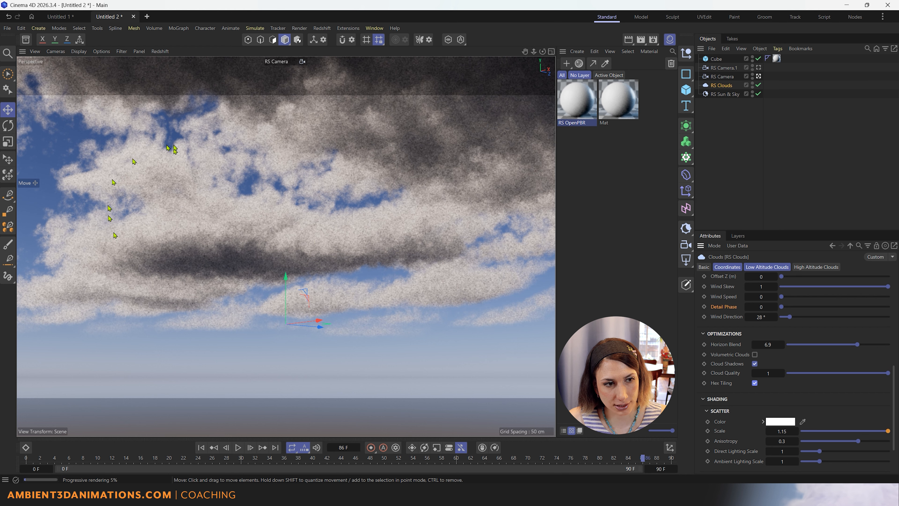
click(755, 383)
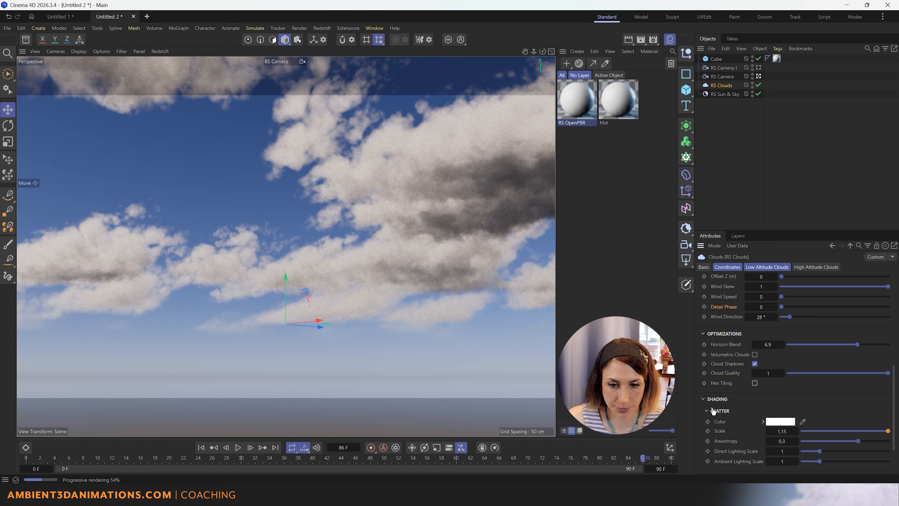
click(715, 400)
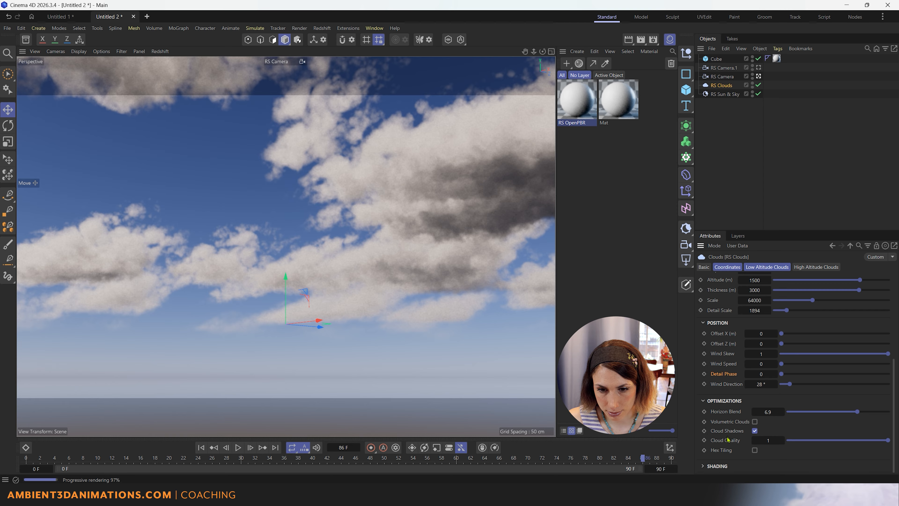
click(727, 465)
scroll(727, 467, down, 3)
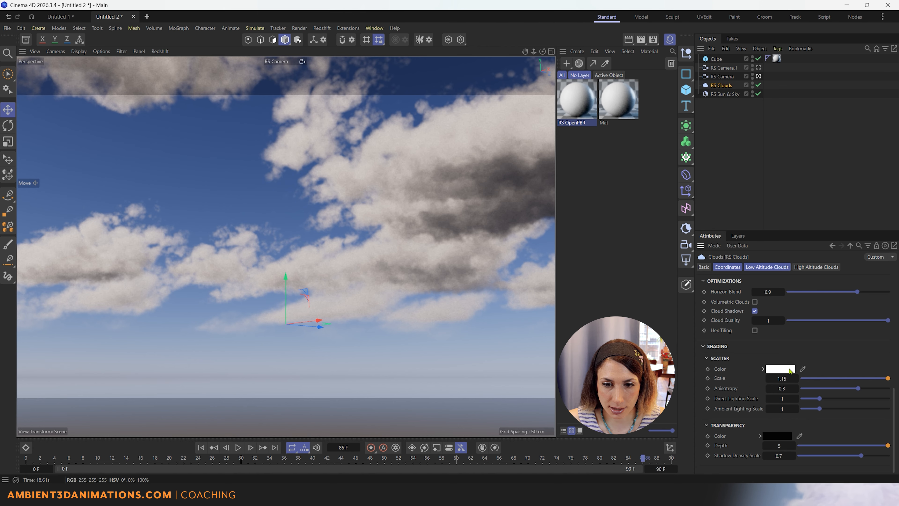
Set the Scatter Color to a pale pink (255,222,222) and test the scatter Scale.
click(782, 369)
click(701, 420)
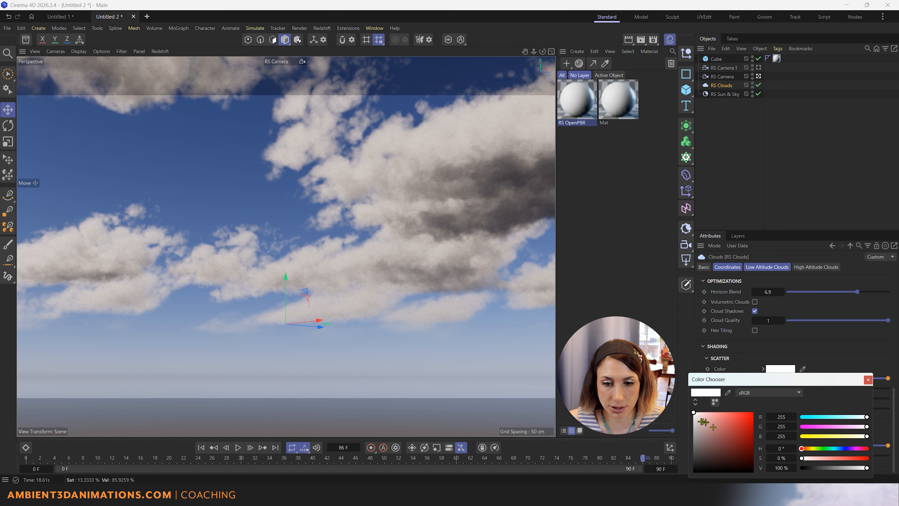
drag(701, 420, 706, 413)
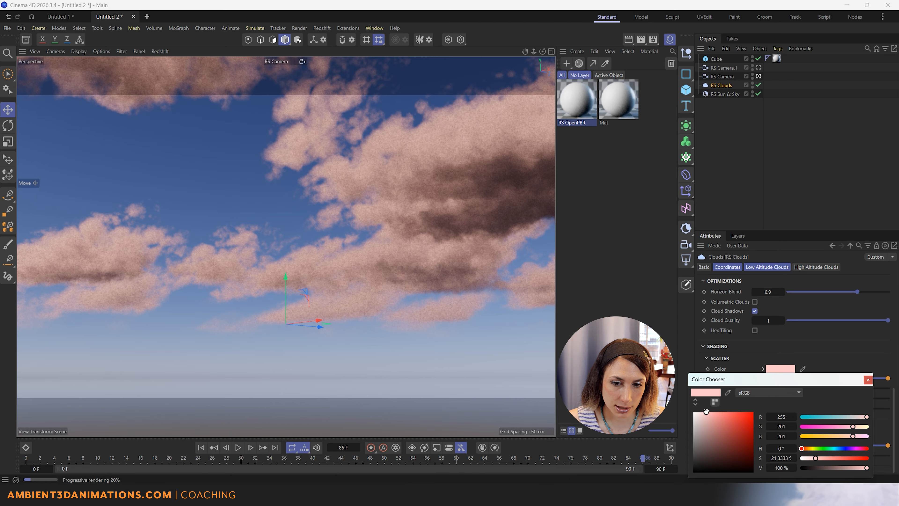
drag(707, 412, 701, 412)
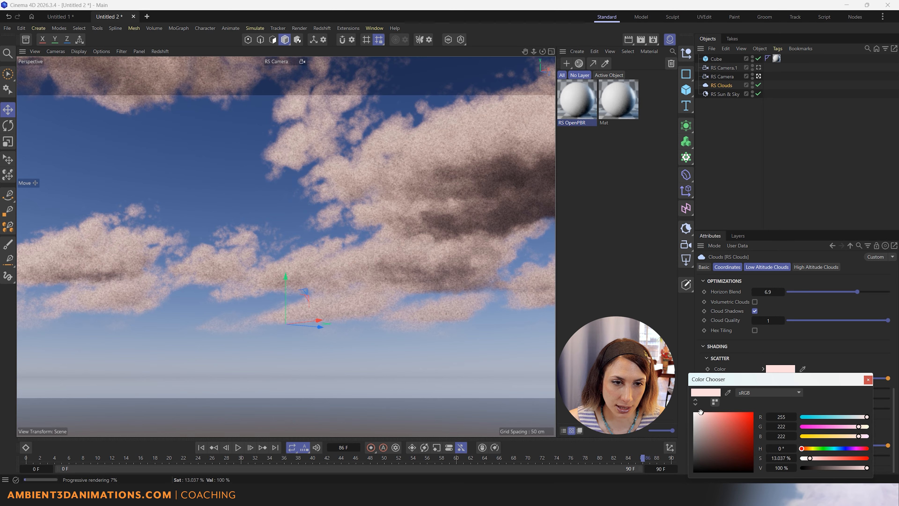
click(868, 380)
drag(859, 380, 888, 379)
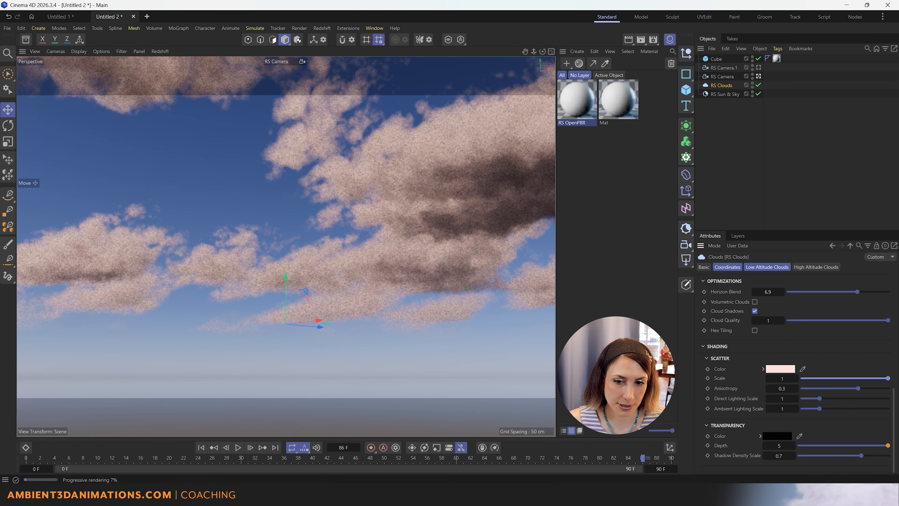
Set scatter Anisotropy to -0.144 and reset Direct and Ambient Lighting Scale to 1.
drag(843, 379, 891, 403)
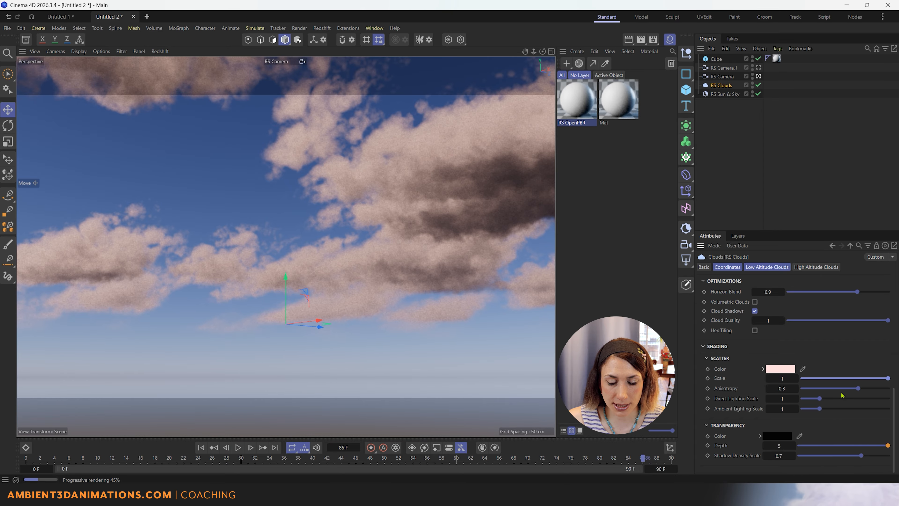
drag(859, 389, 838, 389)
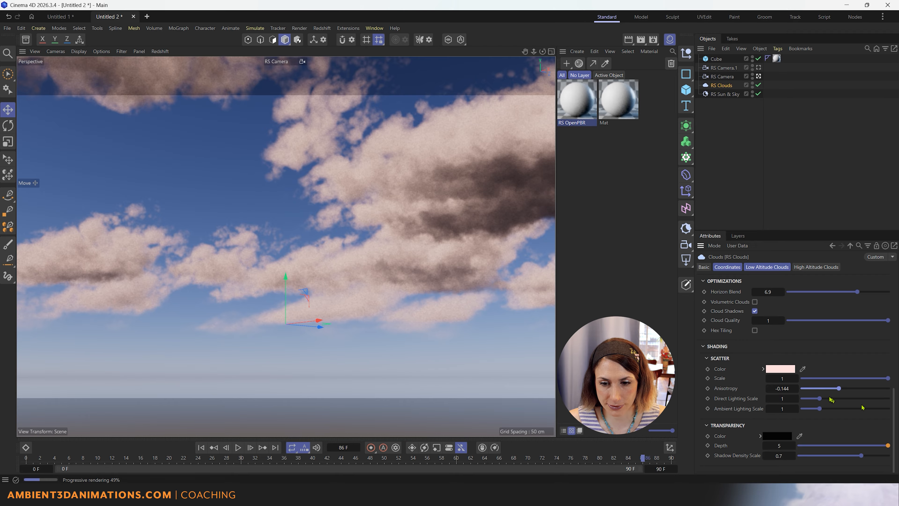
mouse_move(819, 398)
mouse_down()
mouse_move(890, 405)
mouse_move(812, 409)
mouse_move(877, 409)
mouse_move(821, 411)
mouse_up()
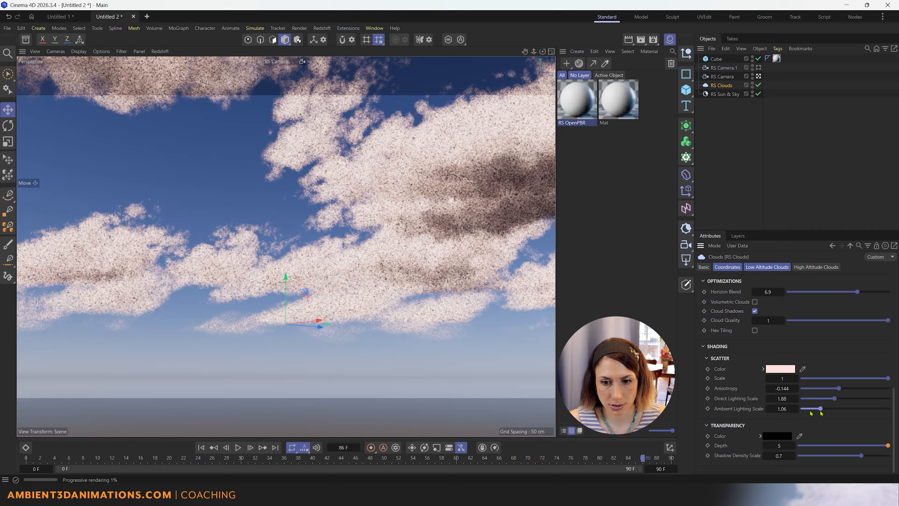
right_click(769, 408)
right_click(769, 398)
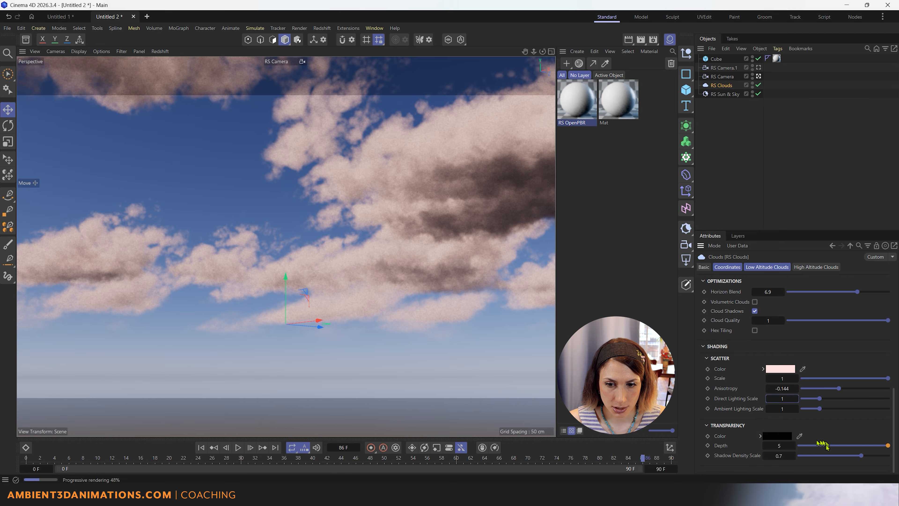
Test Transparency Depth at 0 and higher values, then enter a depth of 5.
click(816, 445)
drag(817, 446, 791, 451)
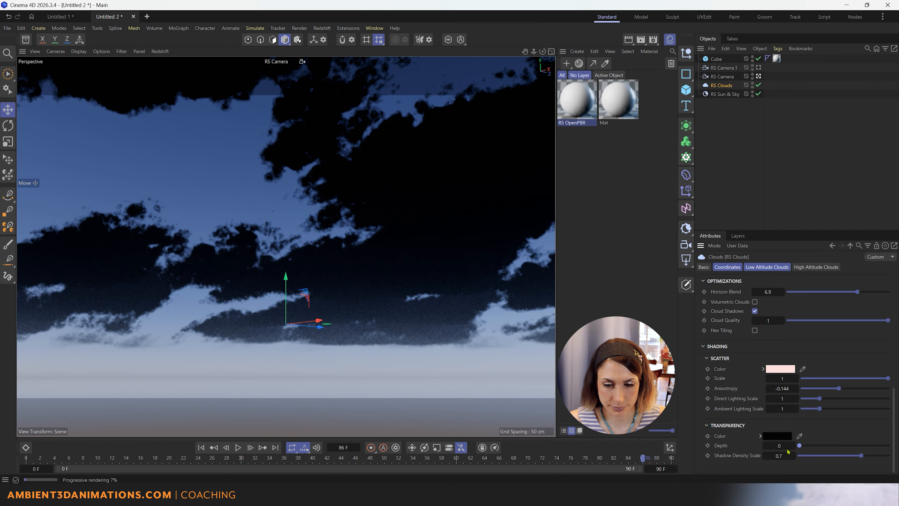
drag(799, 445, 785, 468)
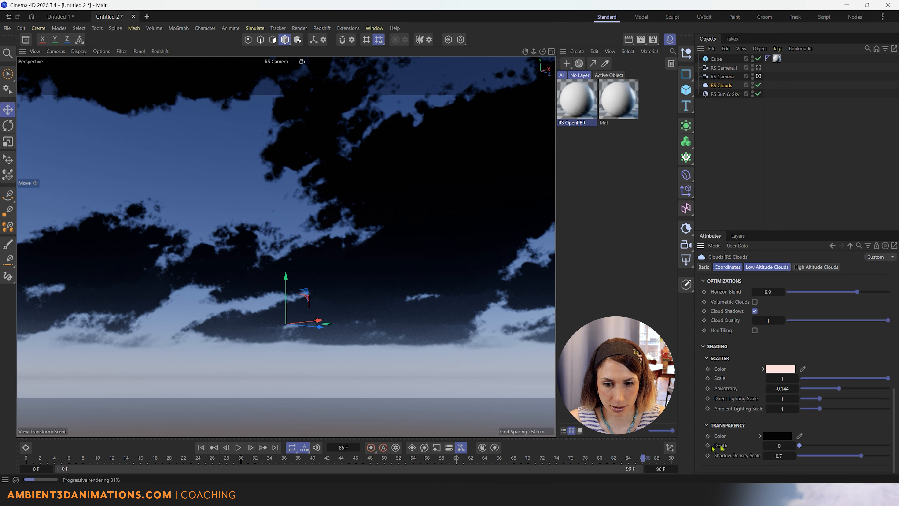
double_click(767, 450)
text(5)
key(Return)
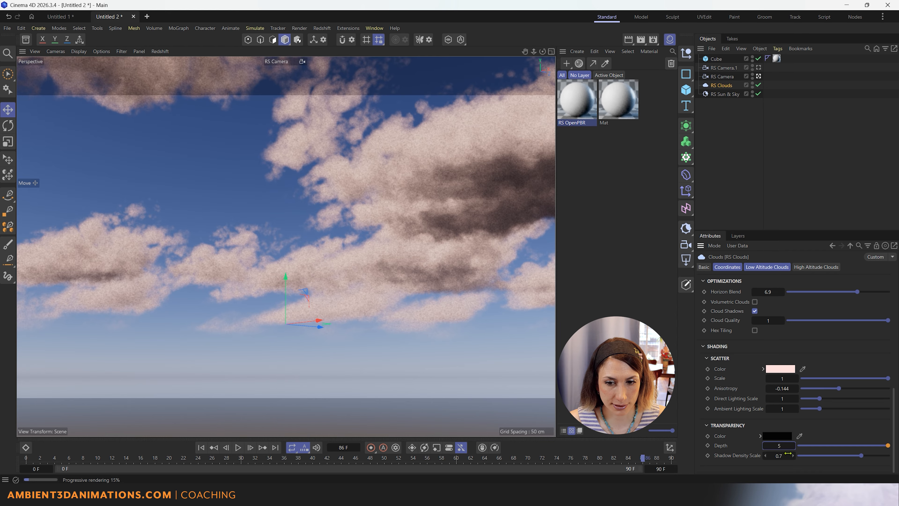
Return Transparency Depth to 5 after a trial nudge and lower Shadow Density Scale to 0.51.
drag(782, 446, 854, 446)
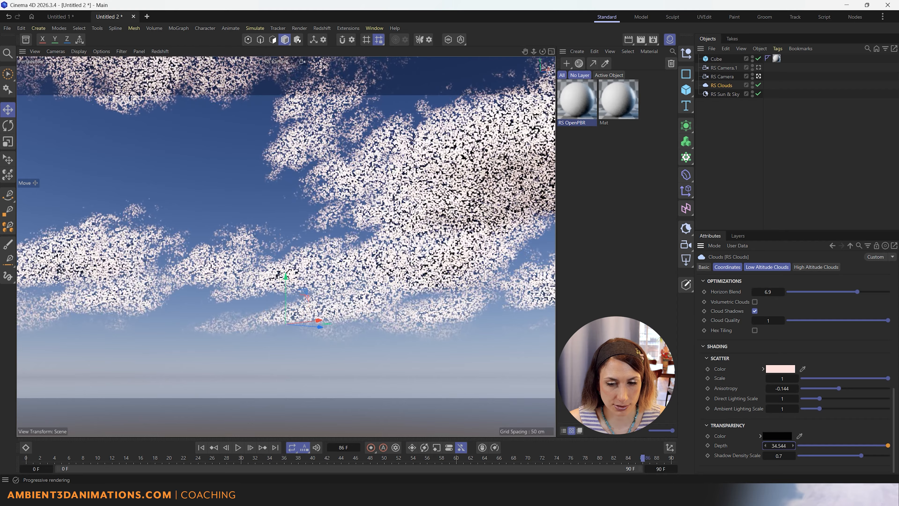
right_click(766, 447)
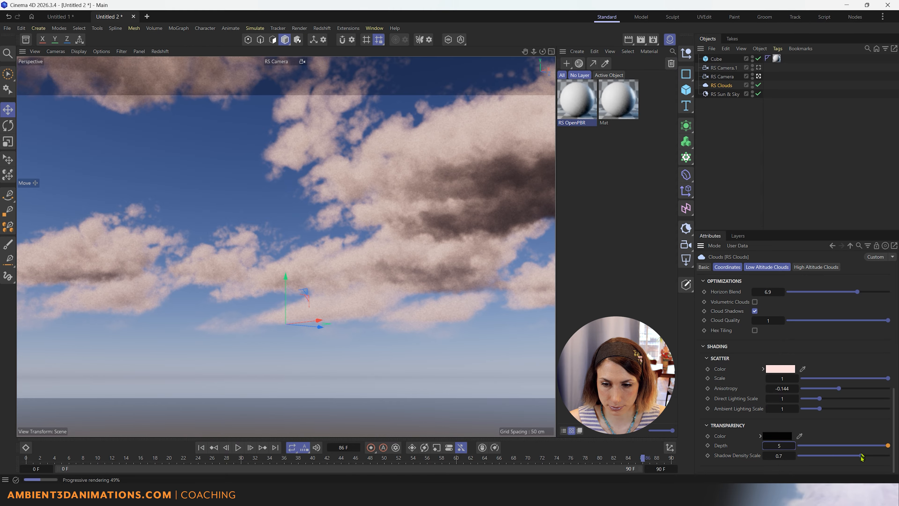
drag(862, 456, 809, 456)
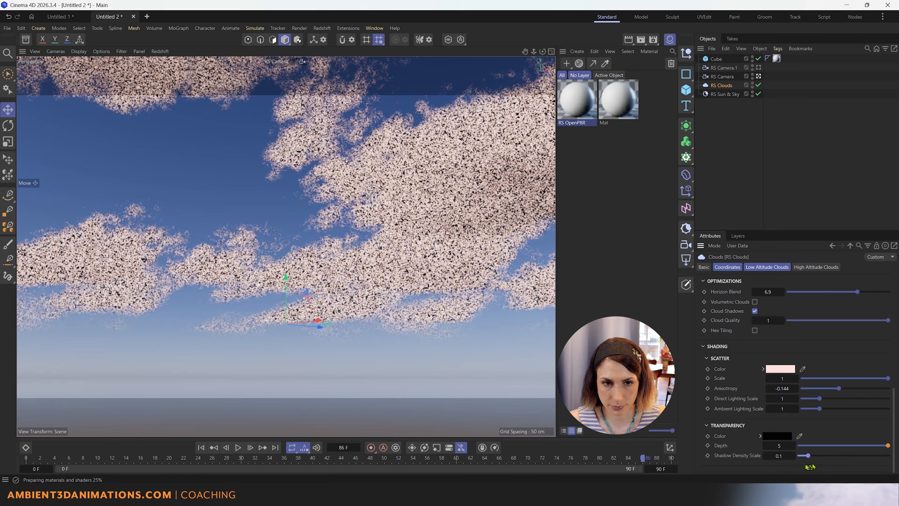
drag(808, 456, 845, 457)
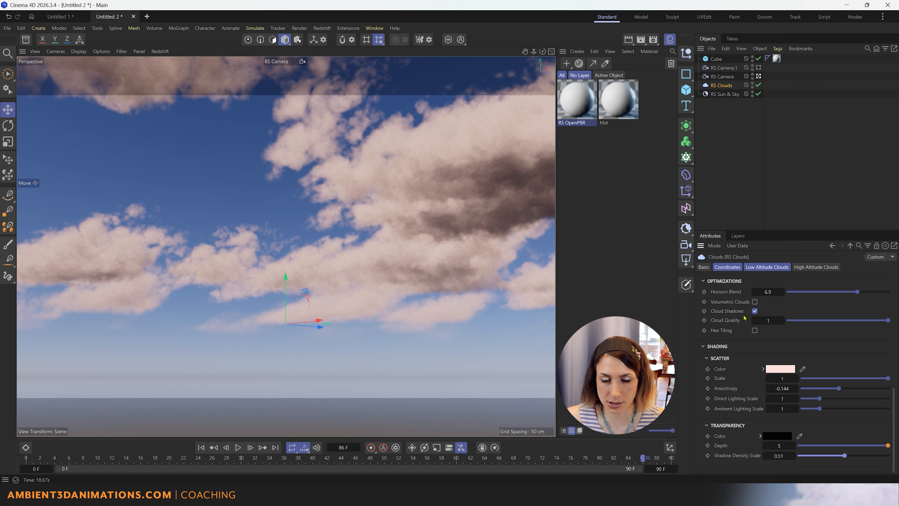
Enable Volumetric Clouds under the RS Clouds Optimizations settings.
click(755, 302)
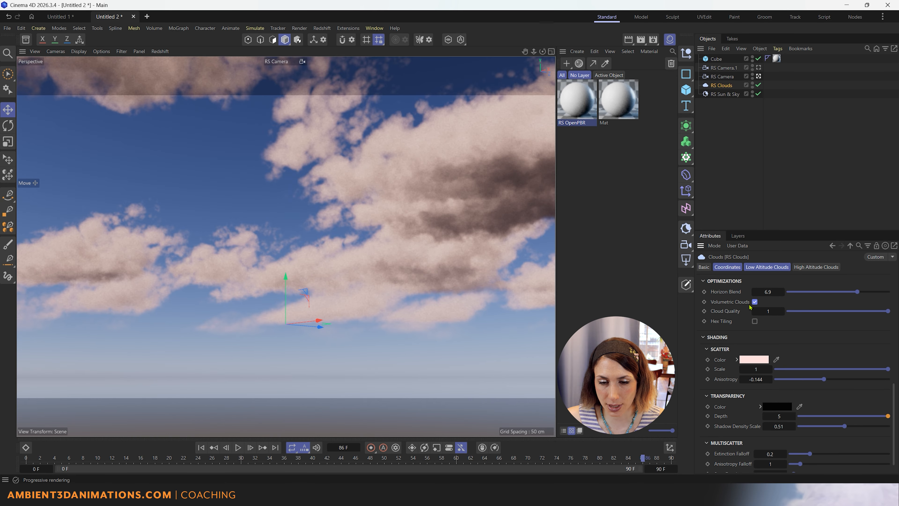
scroll(727, 351, down, 1)
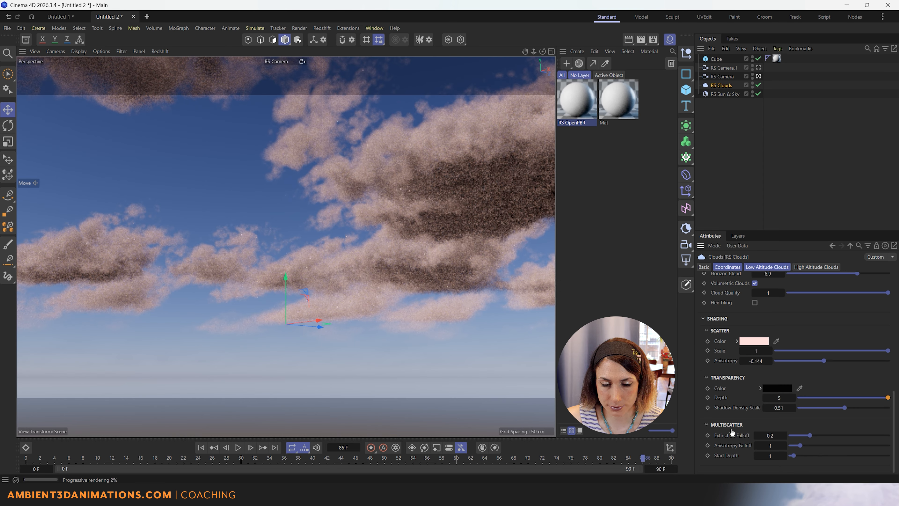
scroll(730, 430, up, 10)
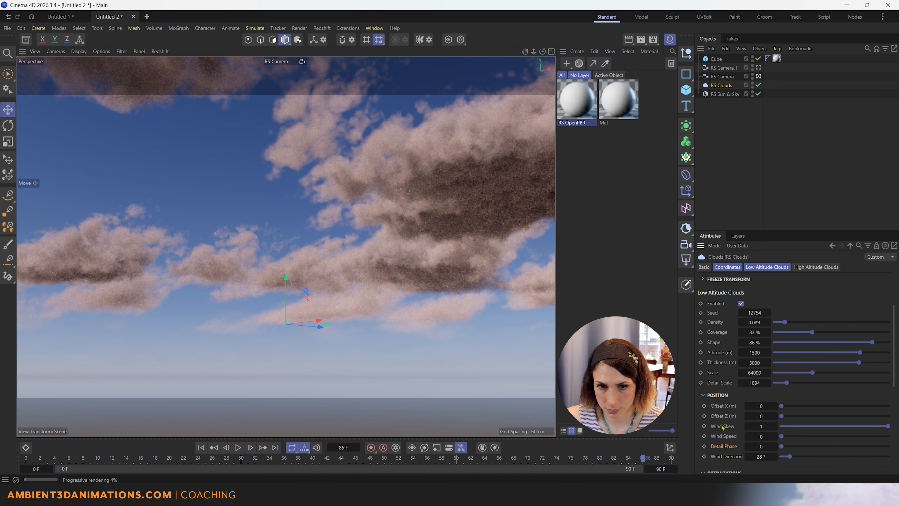
scroll(723, 428, up, 3)
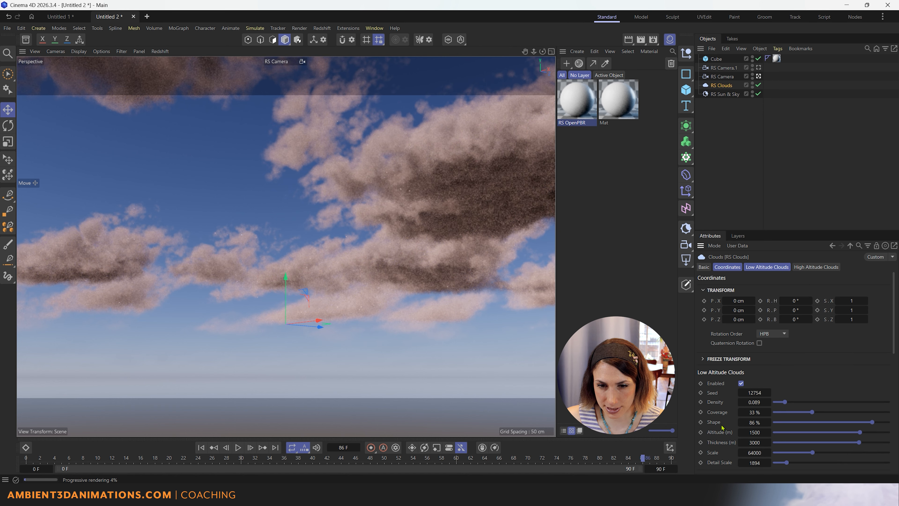
scroll(722, 427, down, 12)
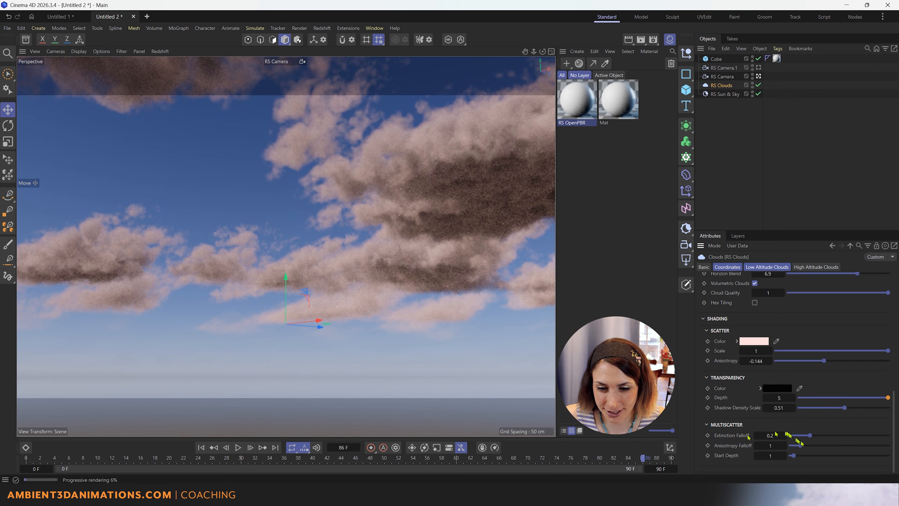
Raise Multiscatter Extinction Falloff from 0.2 to 1.
drag(814, 437, 844, 443)
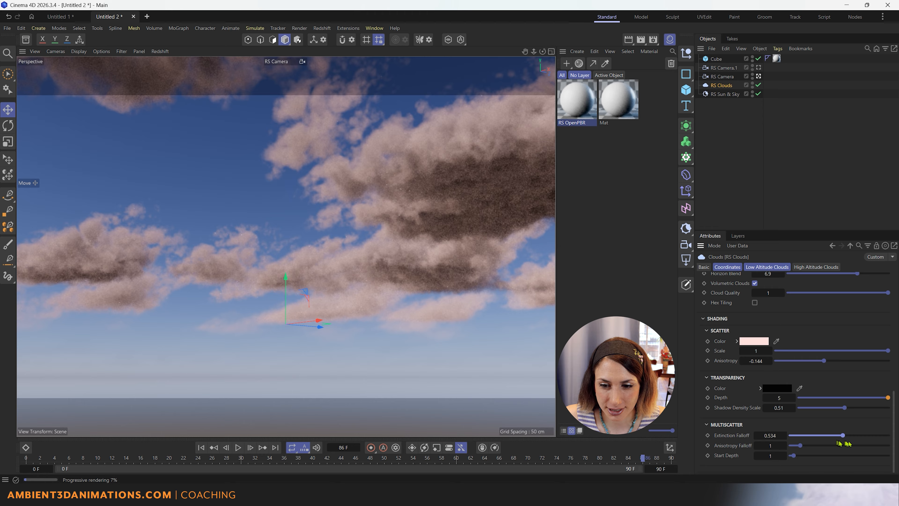
key(ctrl+z)
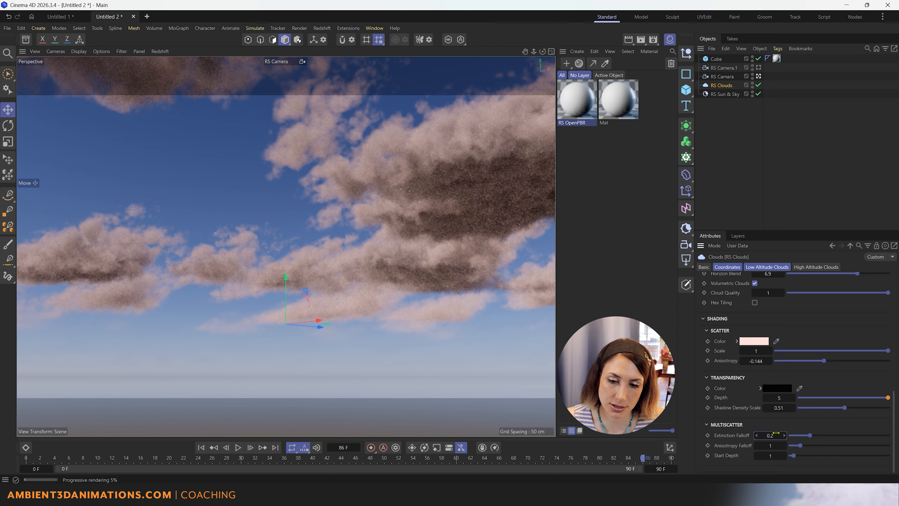
drag(820, 440, 889, 436)
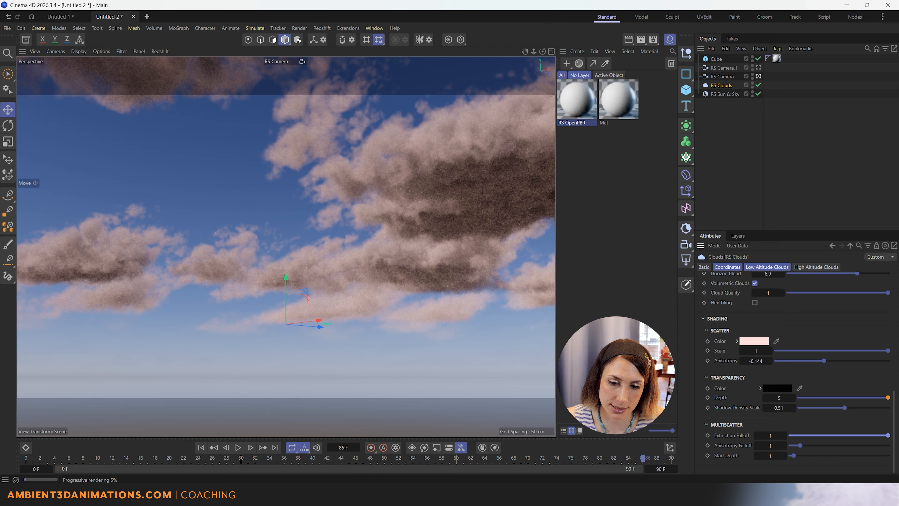